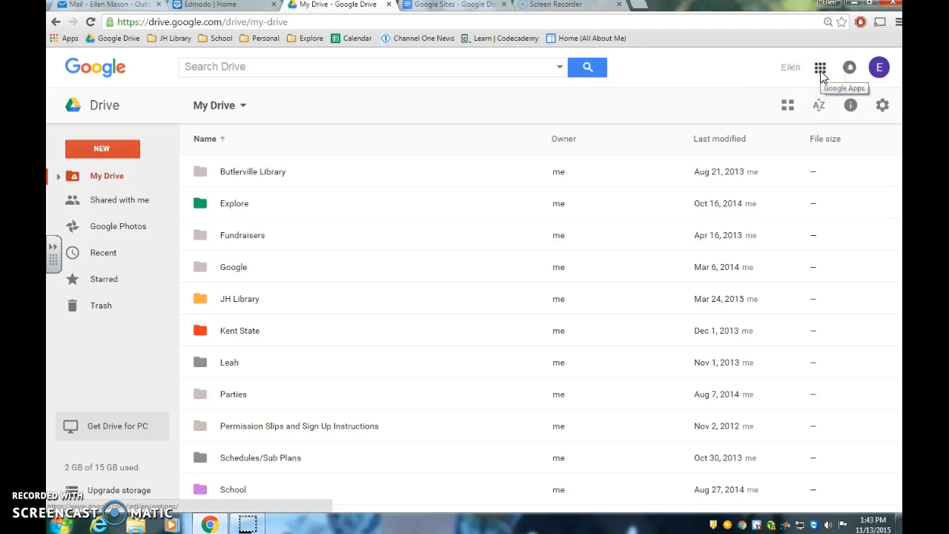
Step: Open Sites from the Home & Office section of Google's full product list
left_click(821, 69)
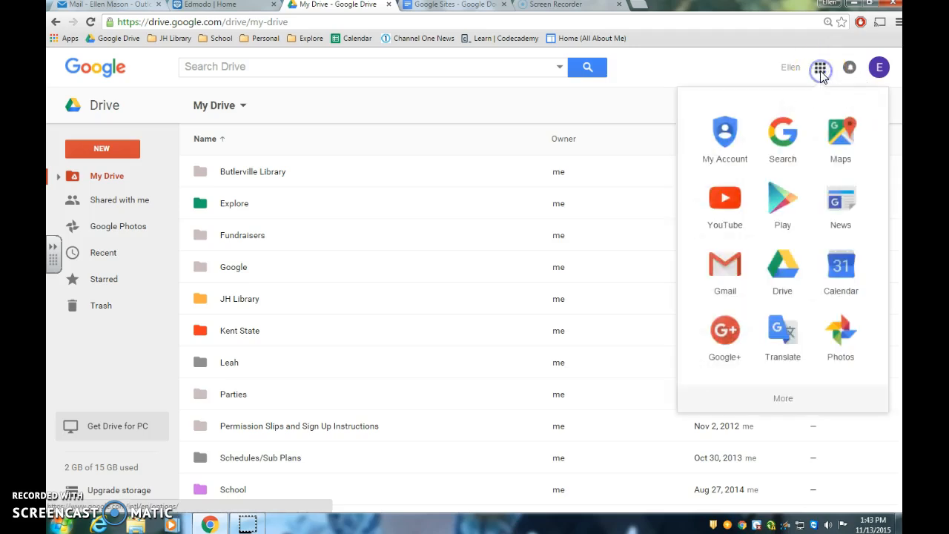
left_click(784, 404)
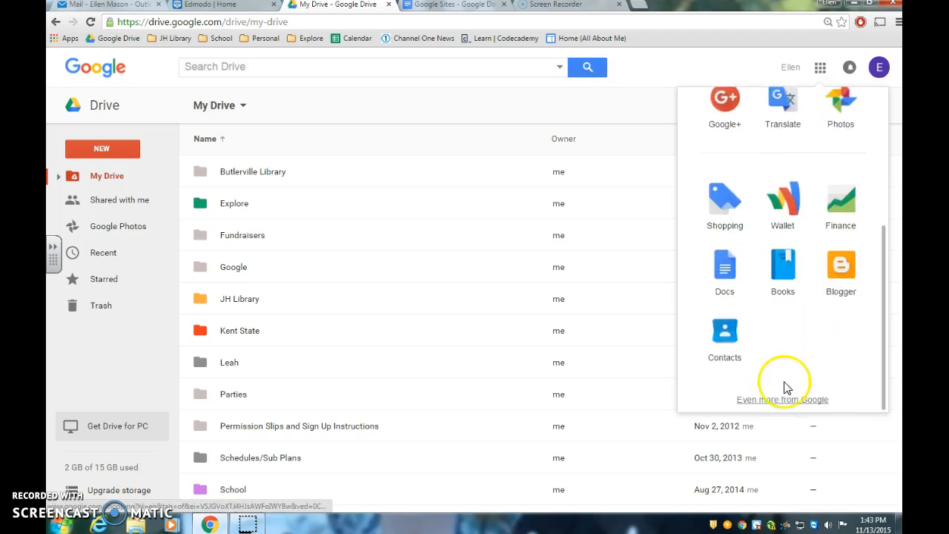
left_click(788, 405)
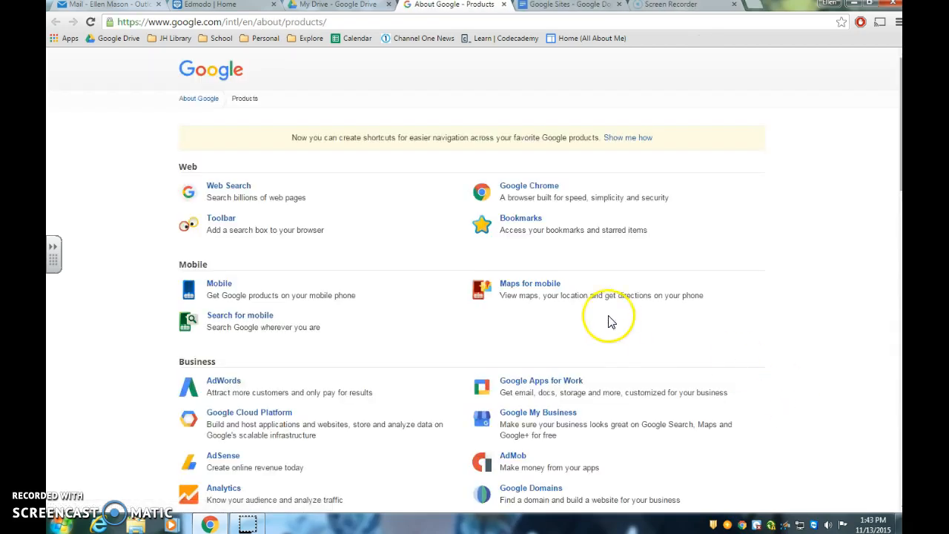
scroll(619, 324, "down", 3)
scroll(618, 324, "down", 3)
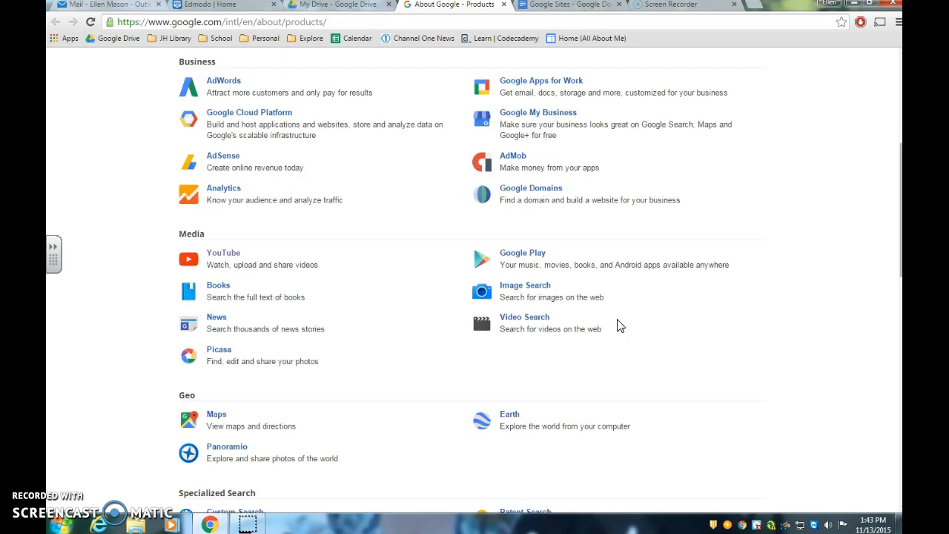
scroll(620, 326, "down", 6)
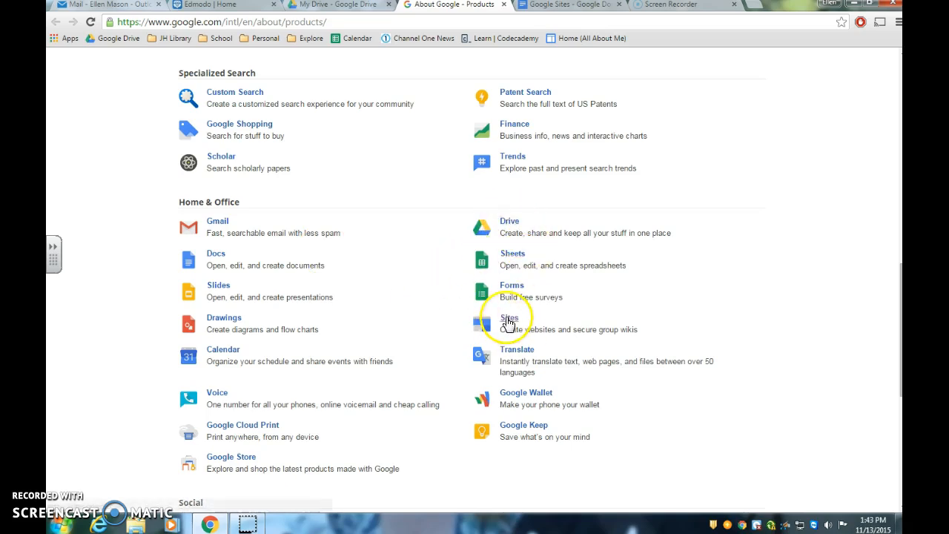
left_click(509, 323)
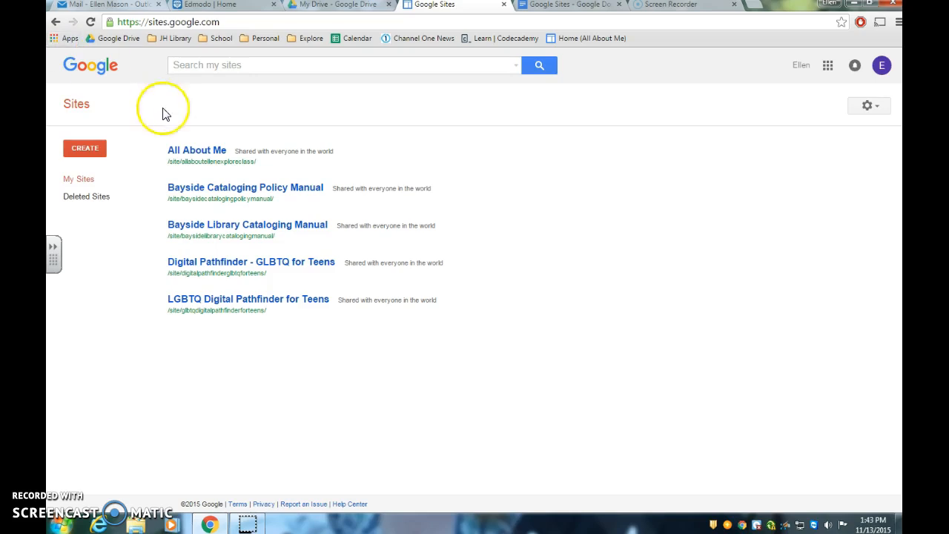
Step: Start a new site, place the instruction document's tab before it, and select the Blank template
left_click(86, 149)
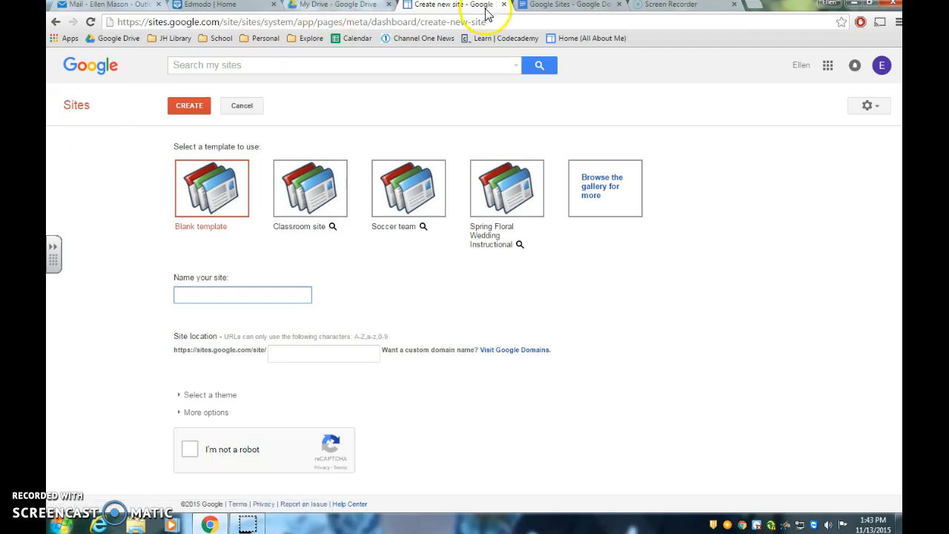
left_click_drag(546, 9, 417, 7)
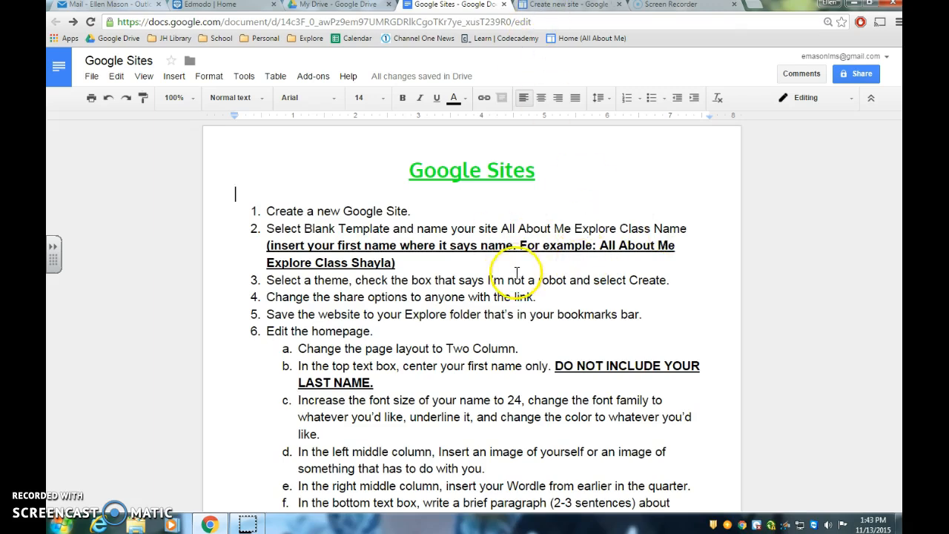
left_click(547, 6)
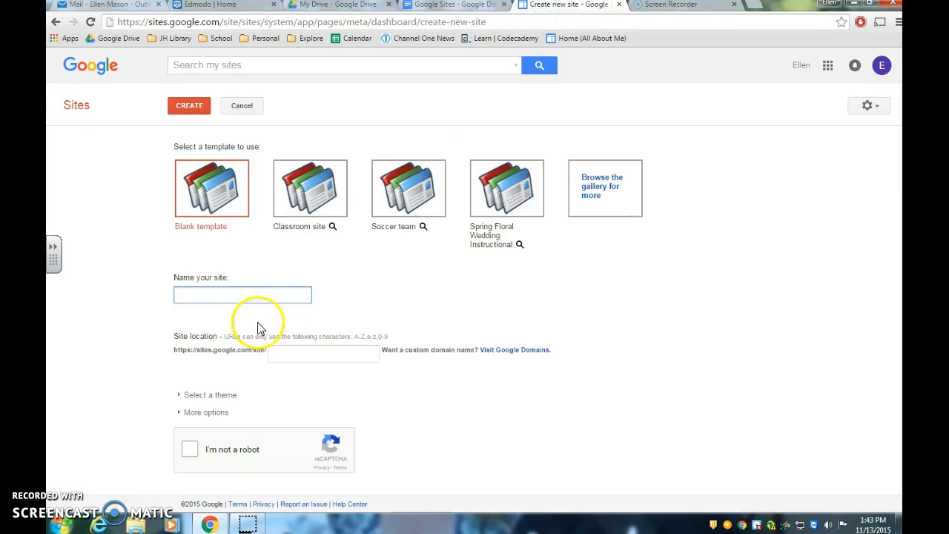
left_click(224, 198)
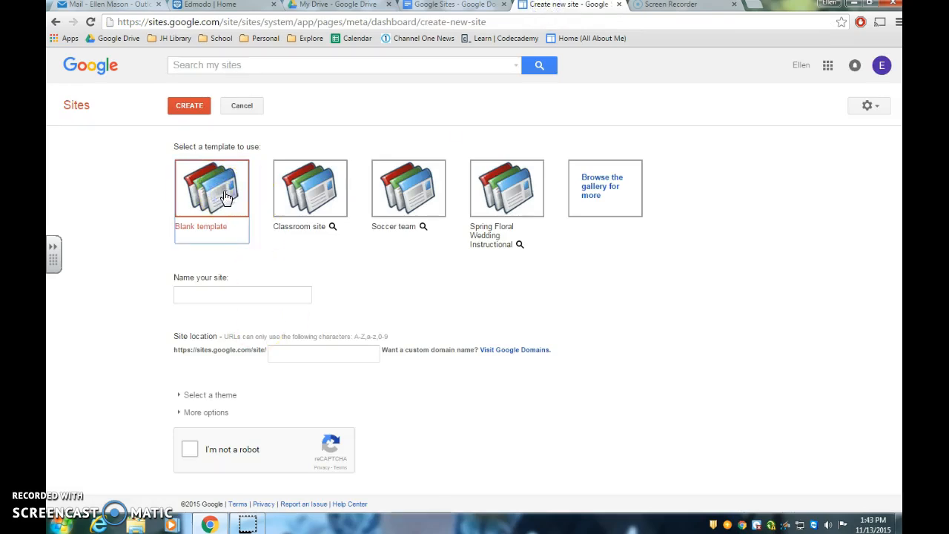
Step: Name the site "All About Me Explore Class" followed by the teacher's title and surname, checking the wording in the instruction document
left_click(244, 297)
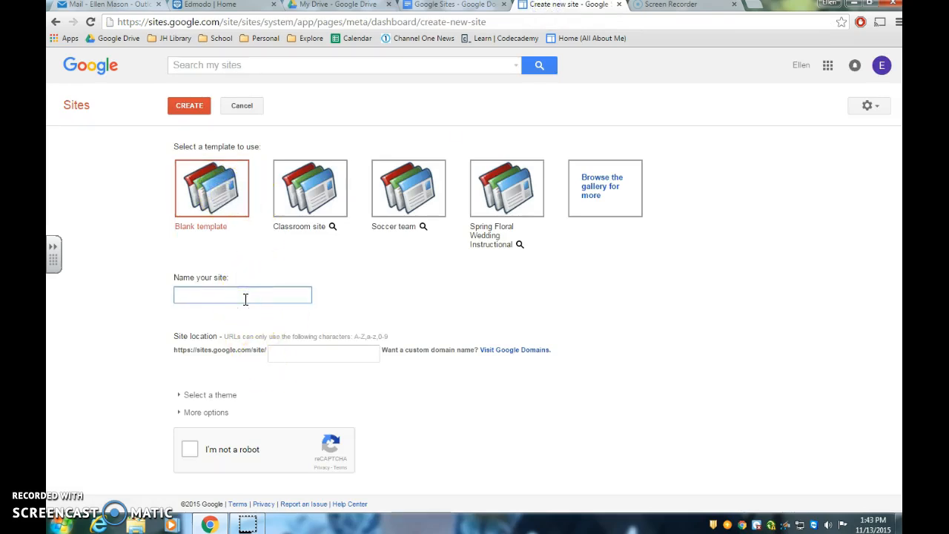
type("All About Me")
left_click(428, 10)
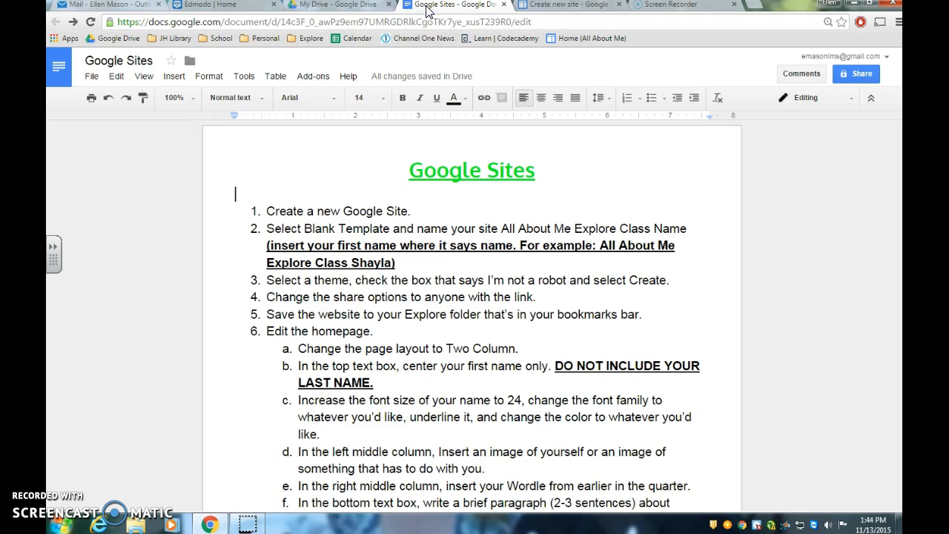
left_click(547, 9)
type("Explore Clas")
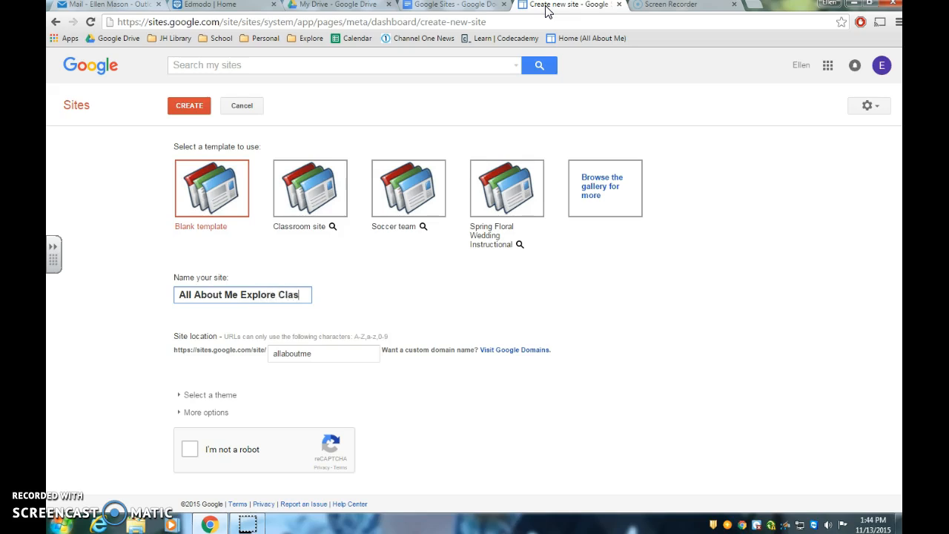
type("s Mrs. Mason")
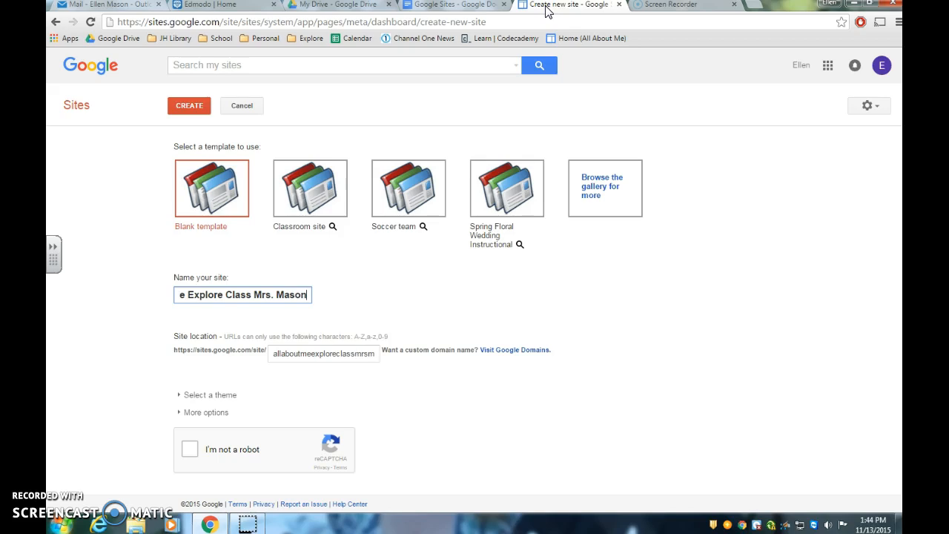
Step: Review instruction 3 in the Google Sites document and choose the Slate theme for the new site
key("ctrl+shift+Tab")
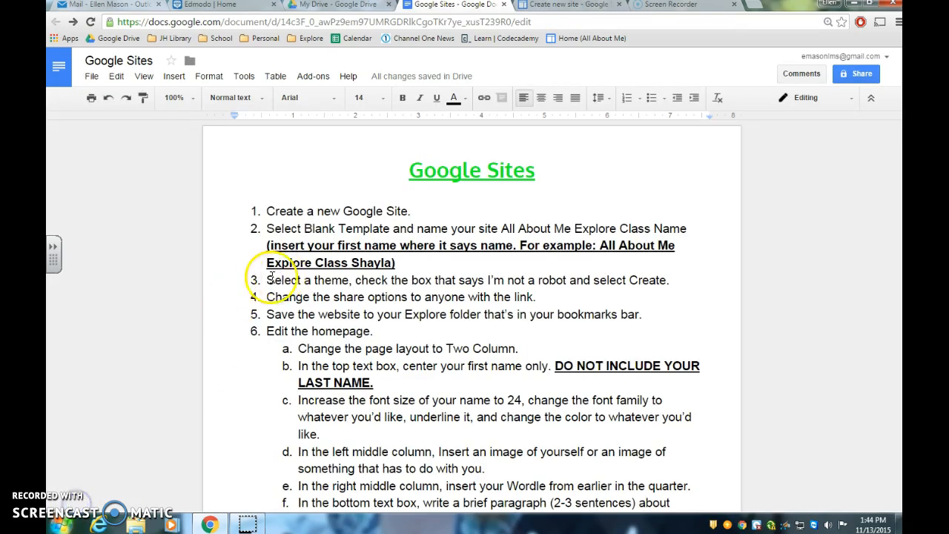
left_click_drag(264, 280, 610, 276)
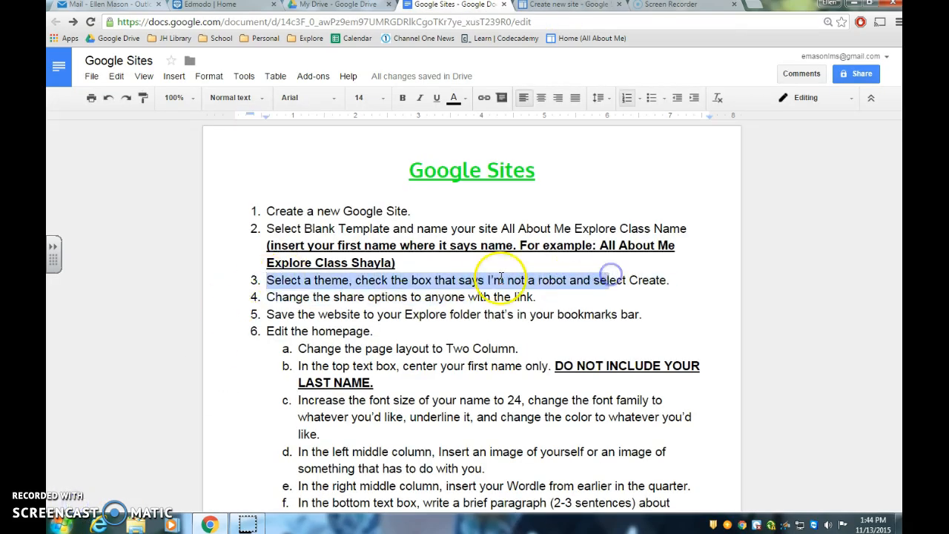
left_click(566, 8)
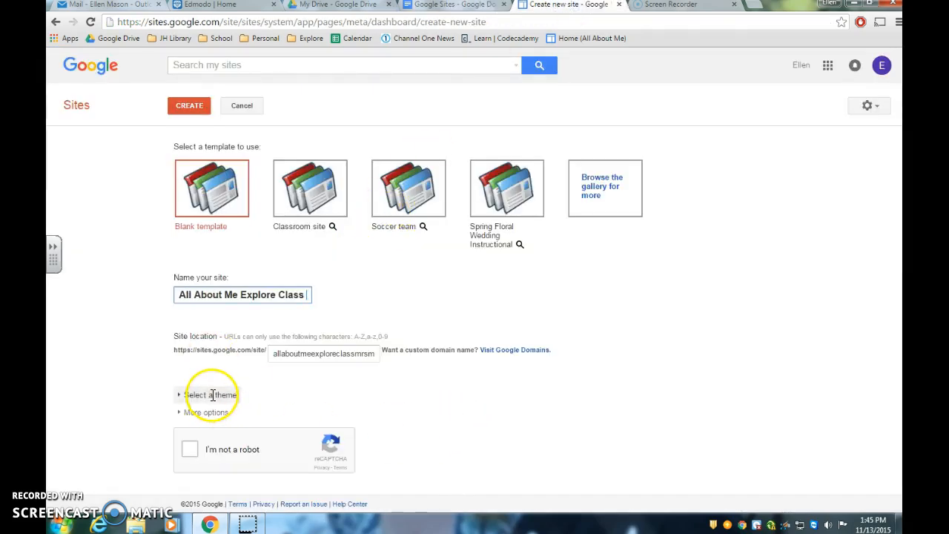
left_click(212, 395)
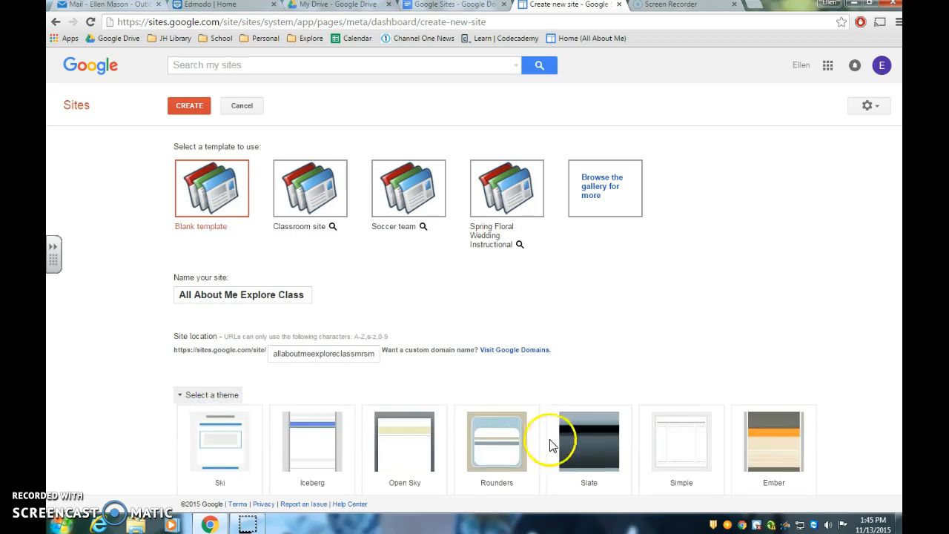
scroll(560, 445, "down", 2)
scroll(562, 448, "down", 5)
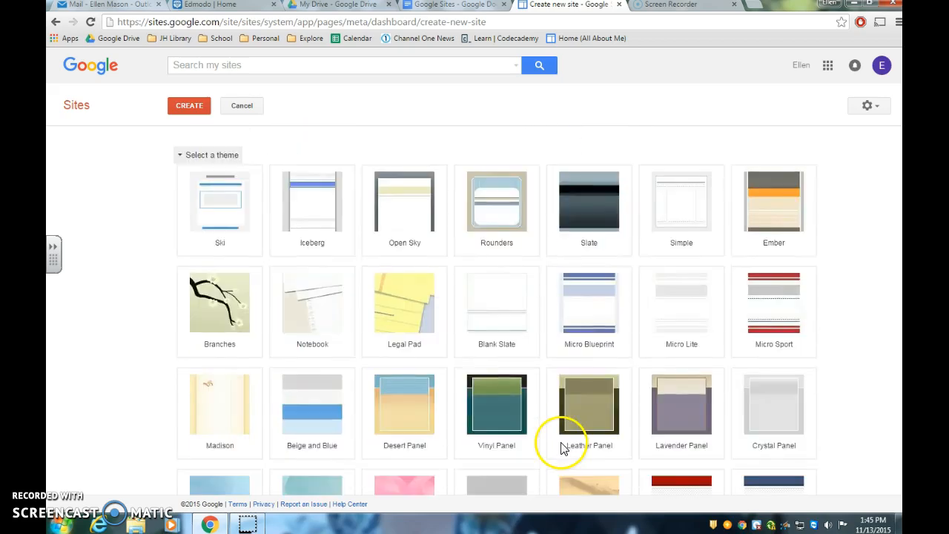
scroll(598, 343, "up", 3)
left_click(588, 338)
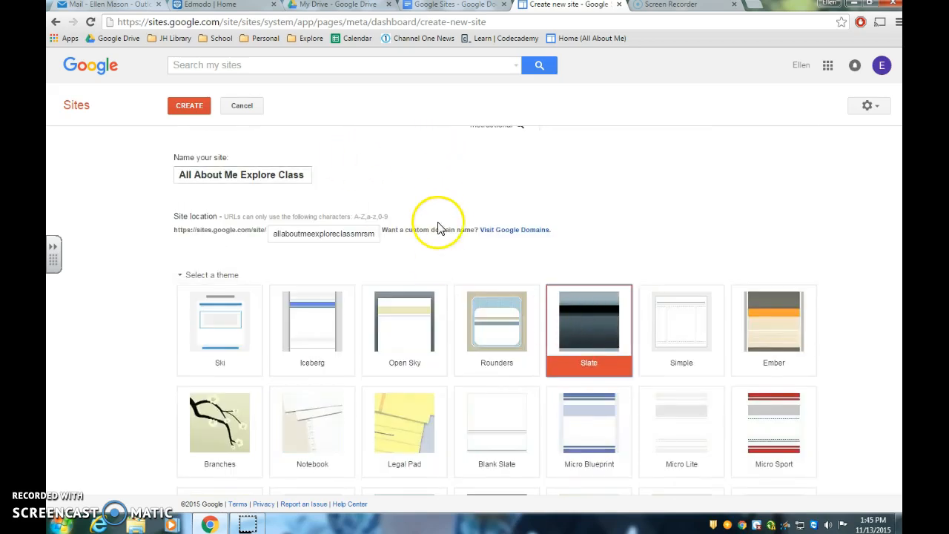
Step: Confirm the "I'm not a robot" check and create the site
scroll(445, 227, "down", 3)
scroll(430, 296, "down", 6)
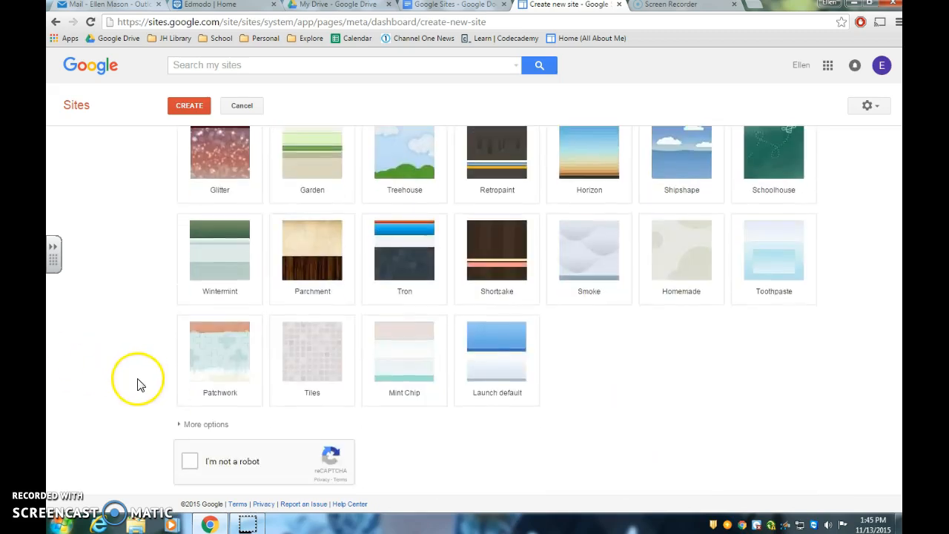
left_click(191, 462)
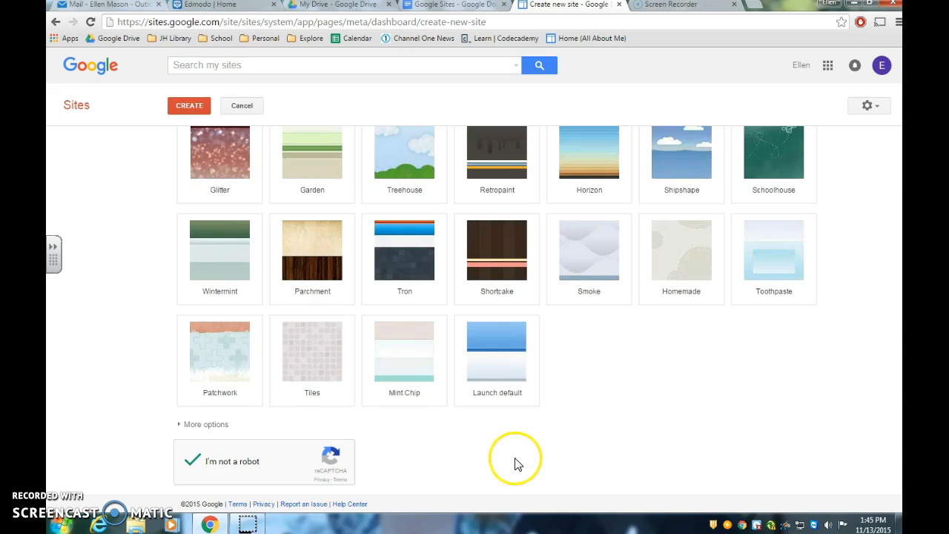
scroll(515, 468, "up", 2)
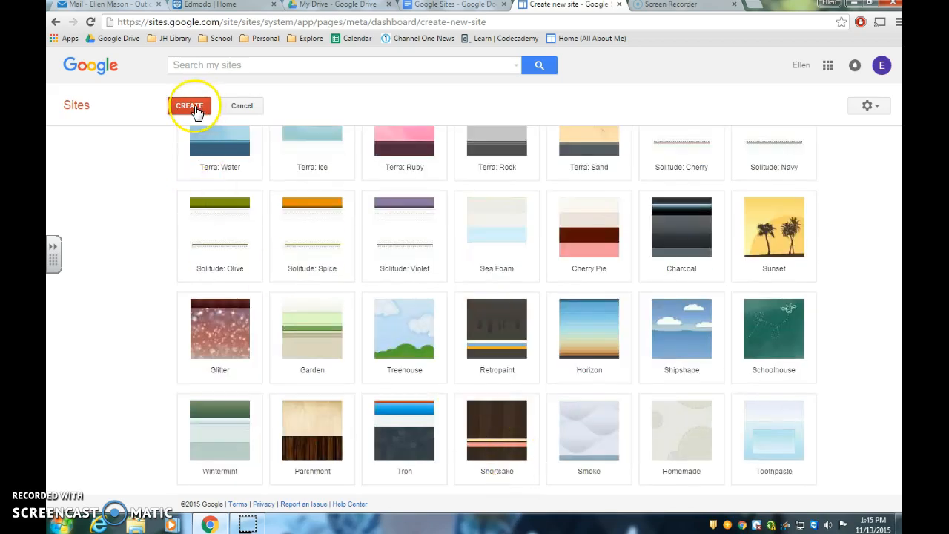
left_click(196, 112)
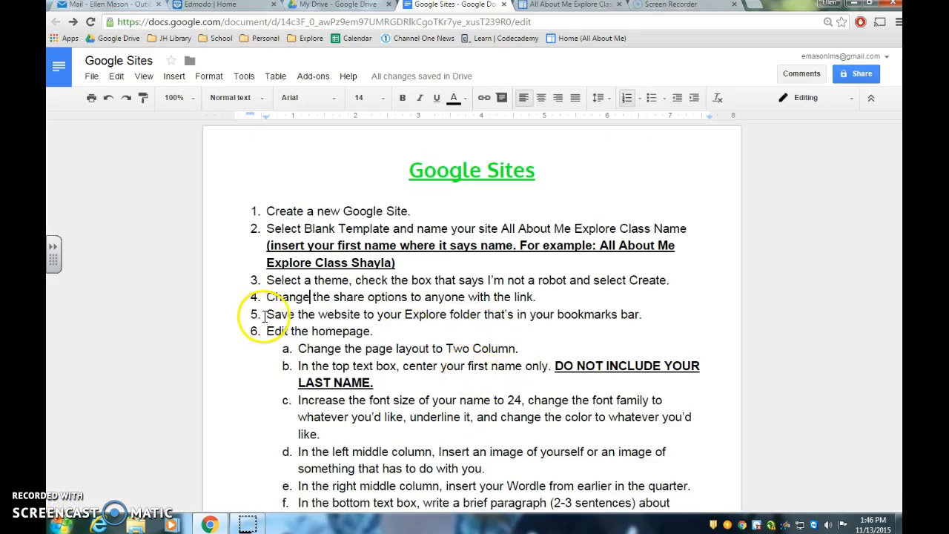
Step: Review instruction 4 in the document, save the new site's sharing as Anyone with the link, and return to its home page
left_click_drag(265, 314, 531, 319)
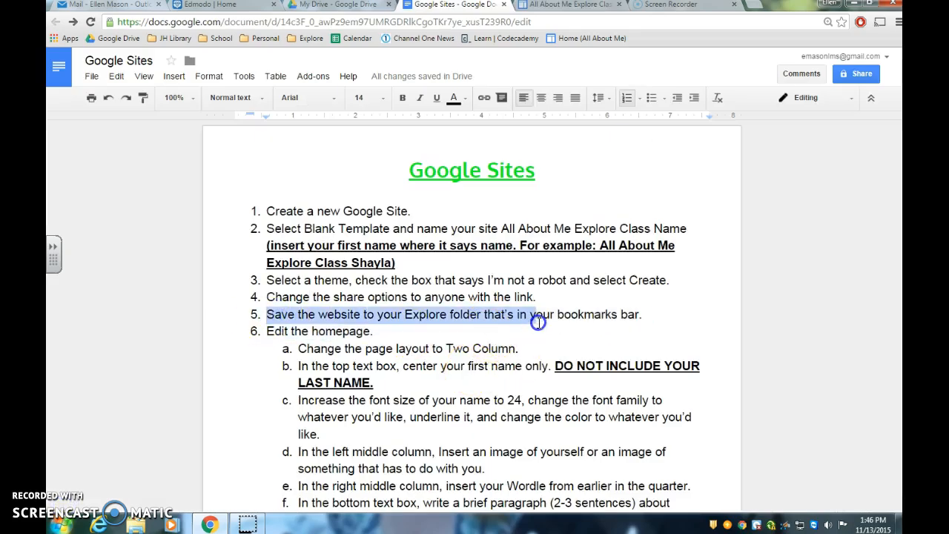
left_click(545, 296)
left_click_drag(267, 297, 533, 297)
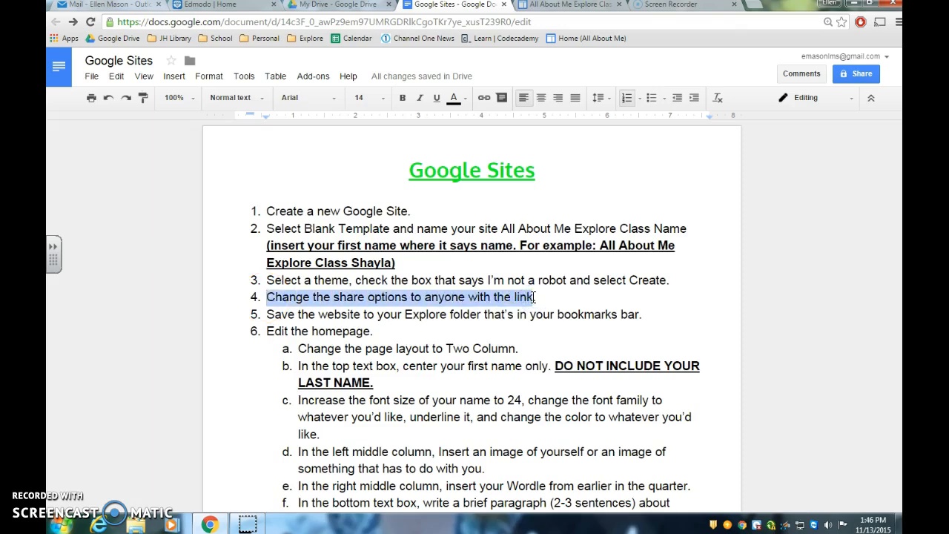
left_click(574, 6)
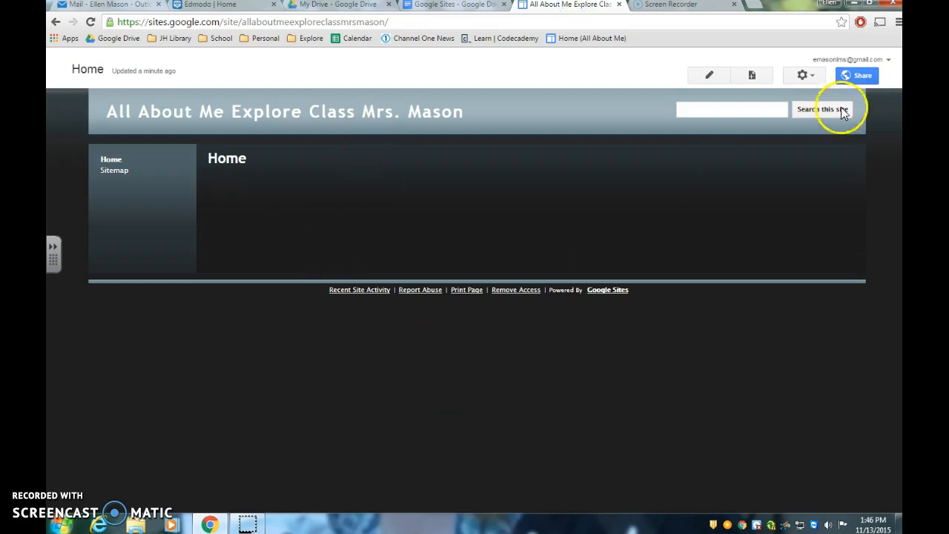
left_click(861, 74)
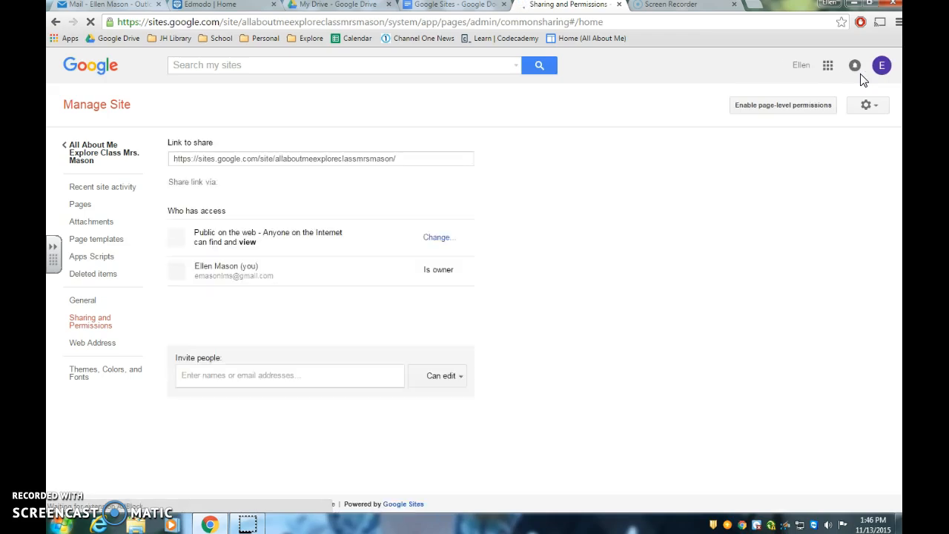
left_click(434, 238)
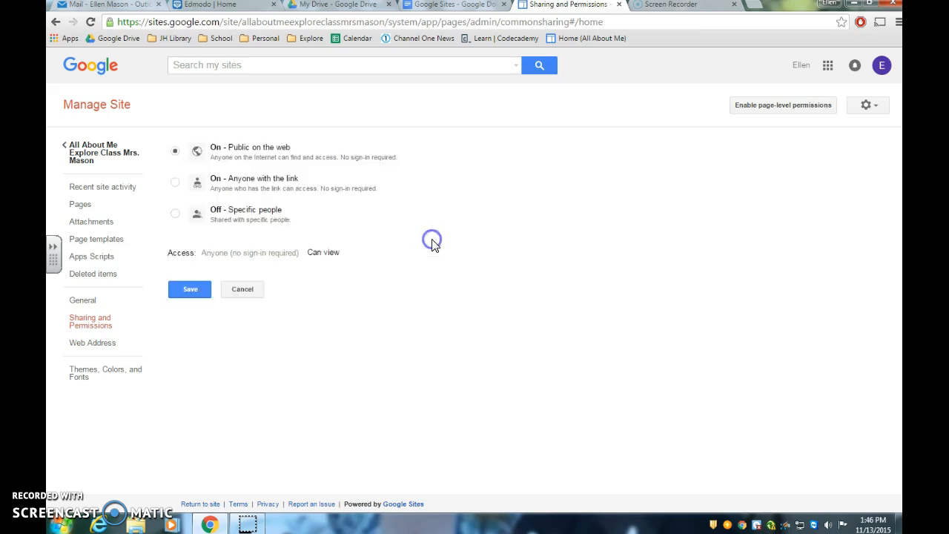
left_click(175, 184)
left_click(194, 288)
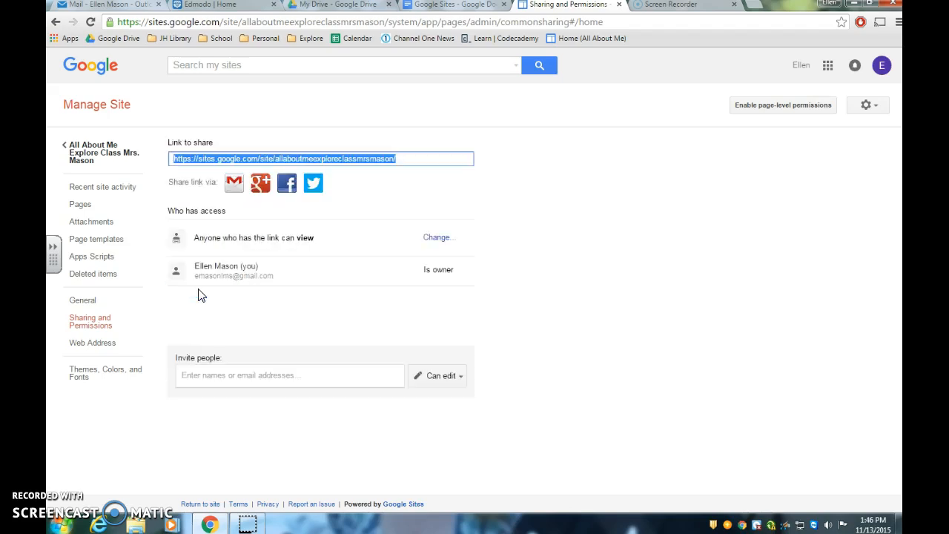
left_click(89, 154)
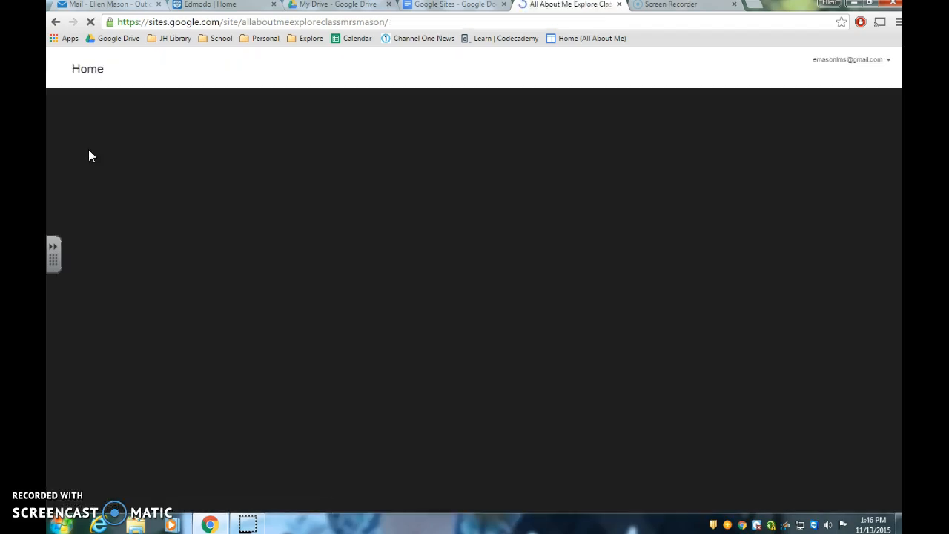
Step: Review instruction 5 in the Google Sites document and bookmark the new site in the Explore folder
left_click(444, 7)
left_click(408, 406)
left_click_drag(269, 315, 629, 319)
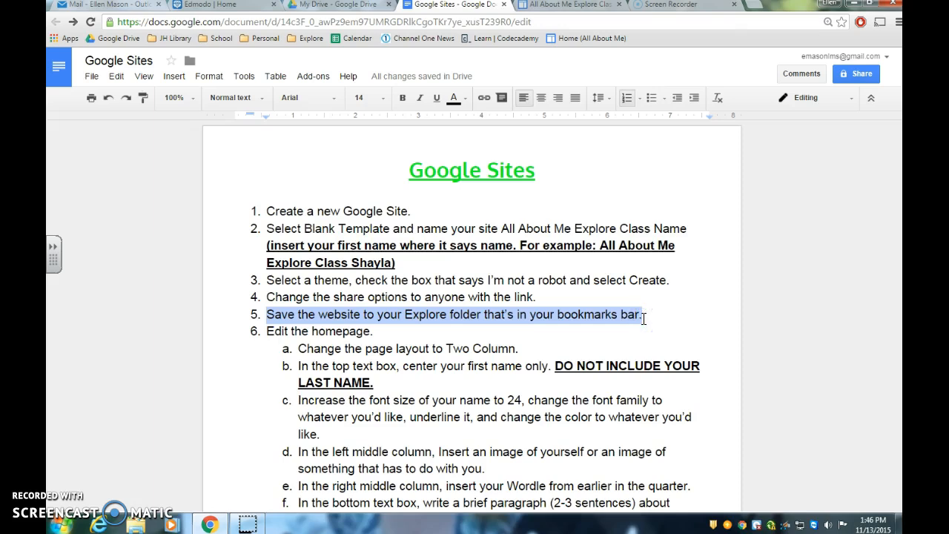
left_click(562, 6)
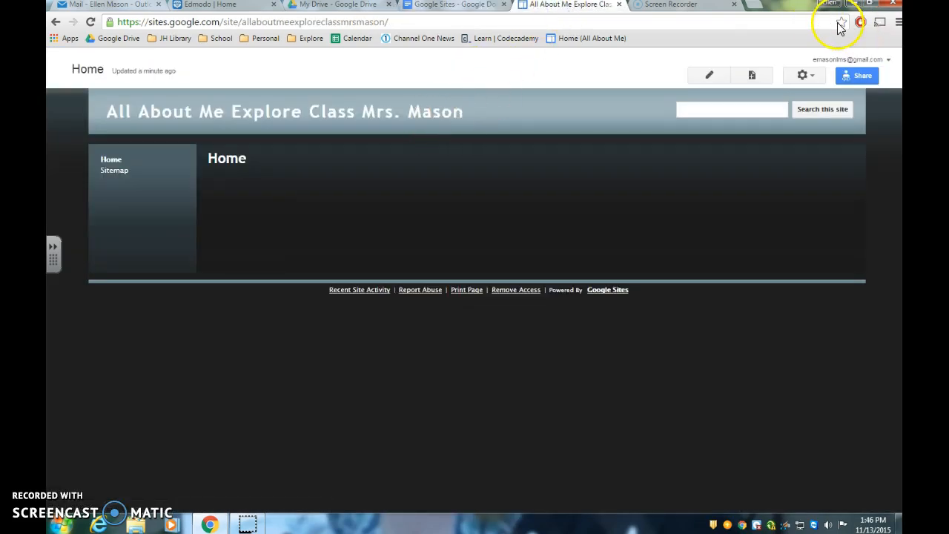
left_click(841, 24)
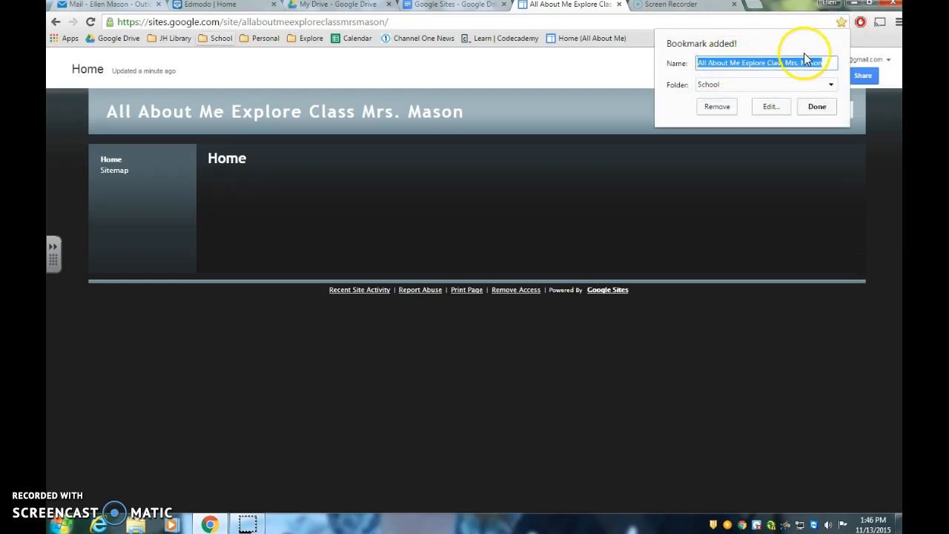
left_click(830, 86)
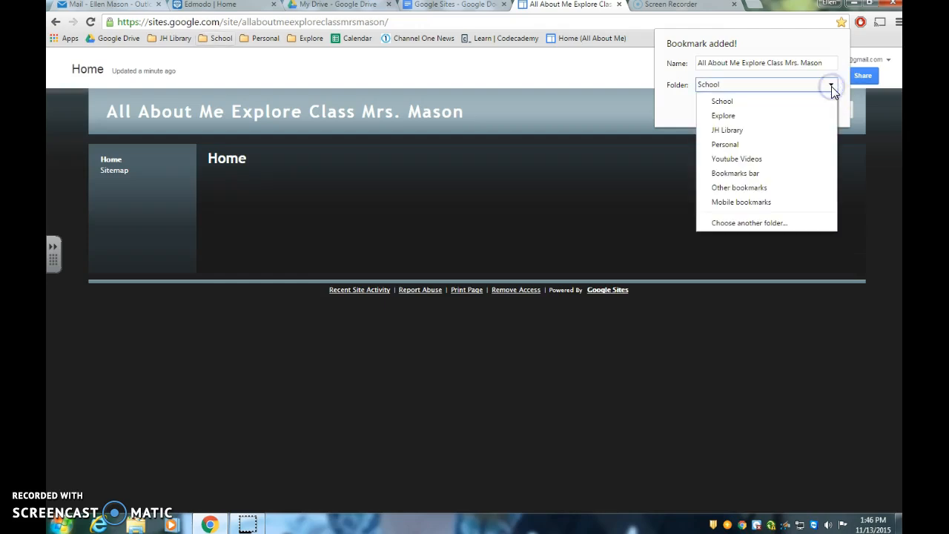
left_click(796, 117)
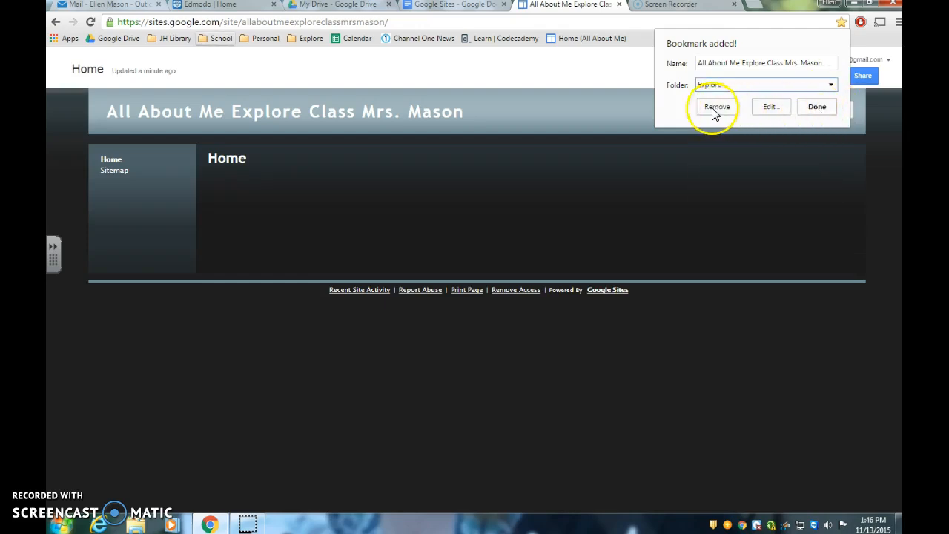
left_click(818, 108)
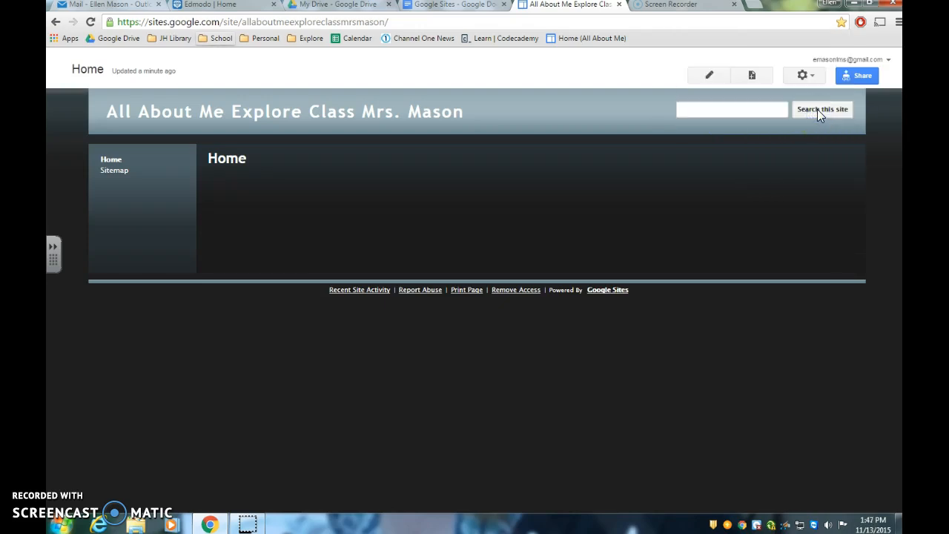
Step: Review instruction 6a in the document and change the site's home page layout to Two column
left_click(455, 5)
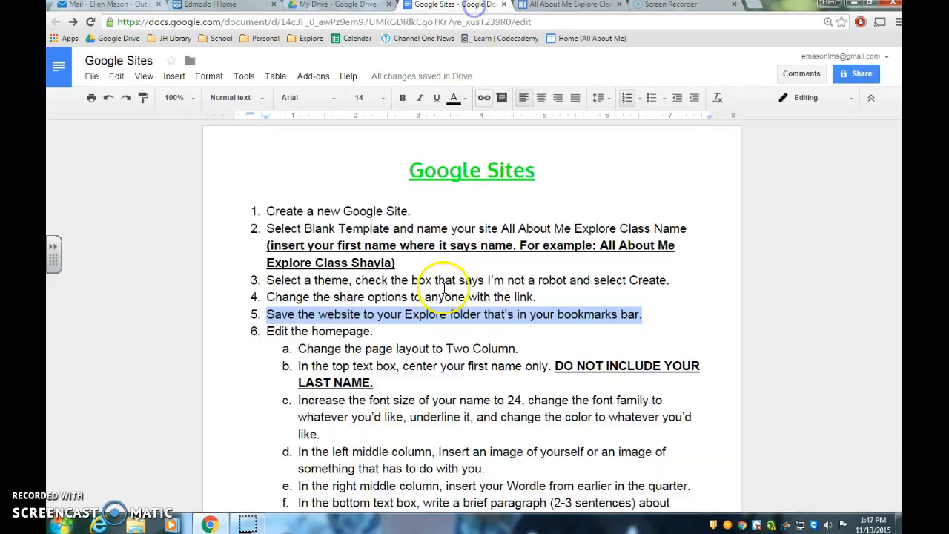
left_click(442, 397)
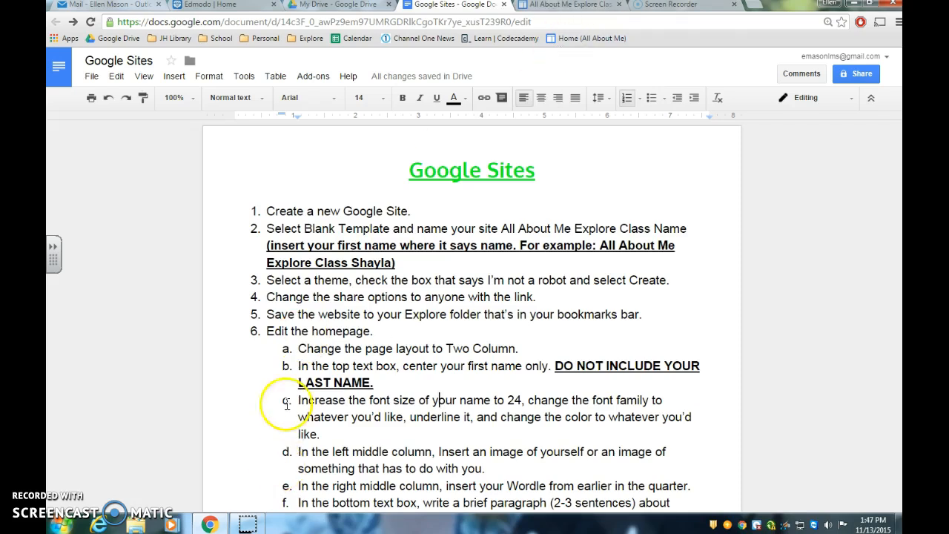
left_click_drag(297, 348, 519, 348)
left_click(553, 6)
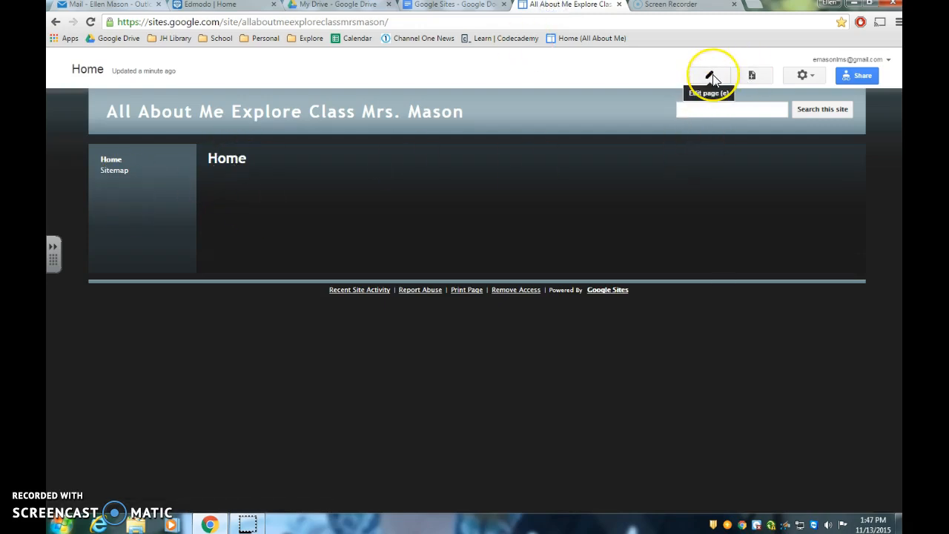
left_click(712, 75)
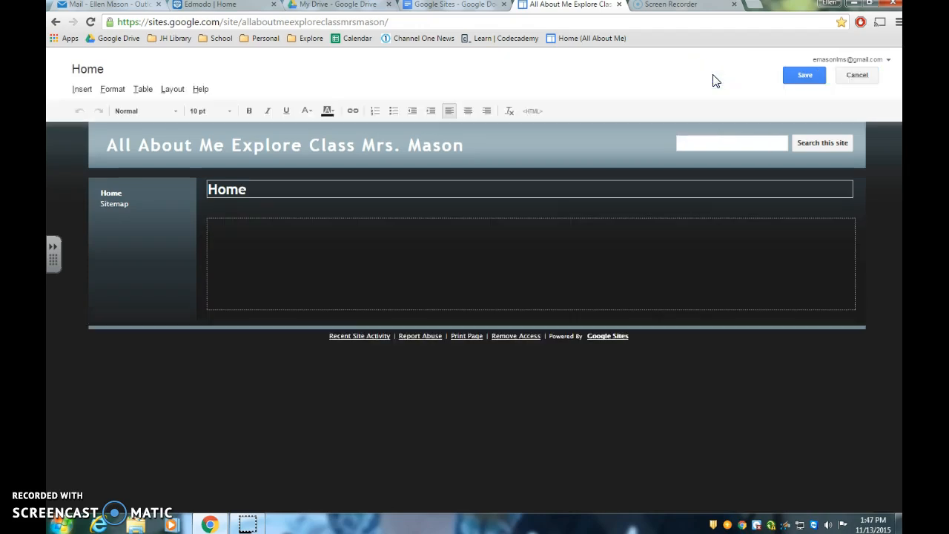
left_click(174, 90)
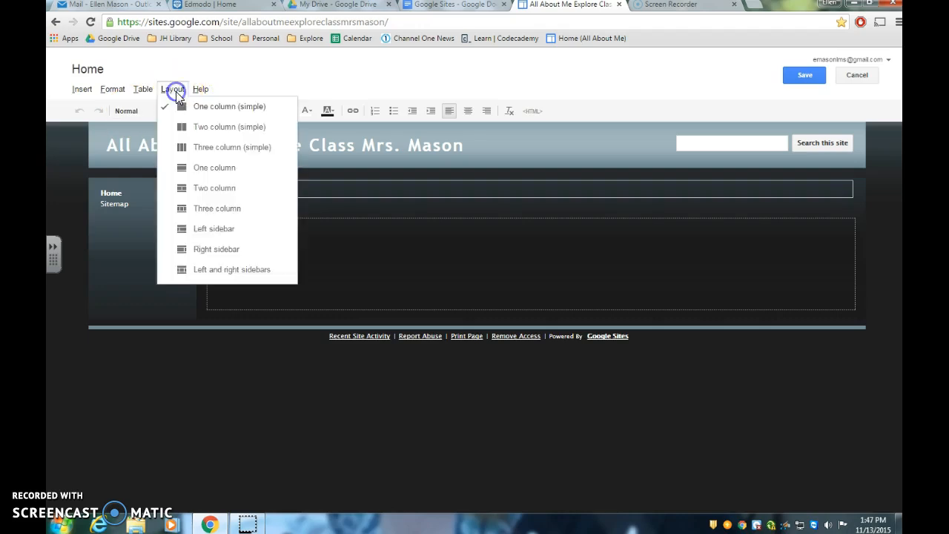
left_click(216, 187)
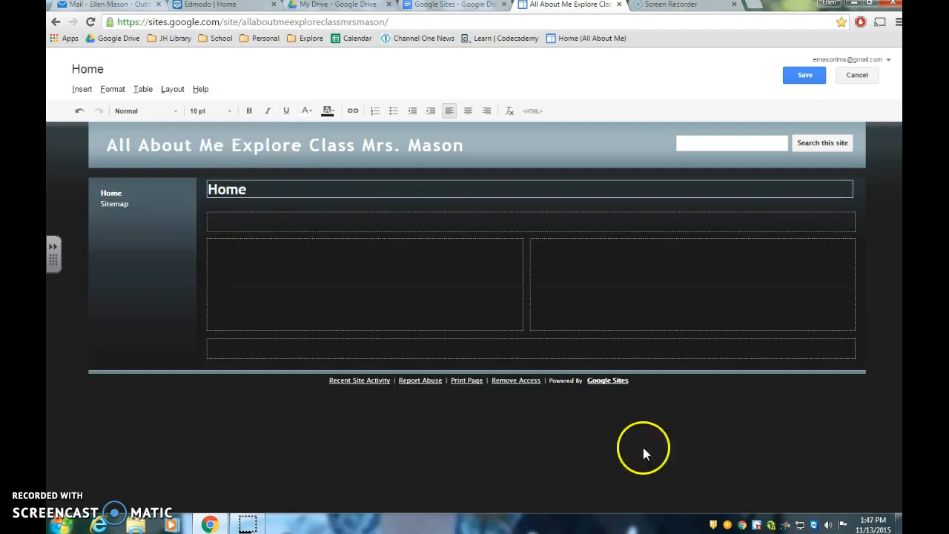
Step: Review instruction 6b in the document and enter the teacher's title and surname, centred, in the home page's top text box
left_click(450, 8)
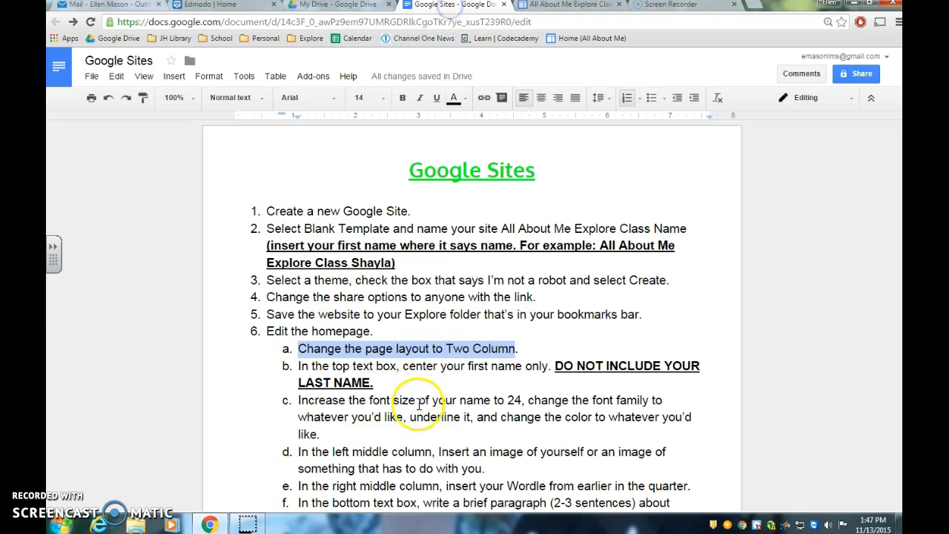
left_click_drag(300, 367, 553, 382)
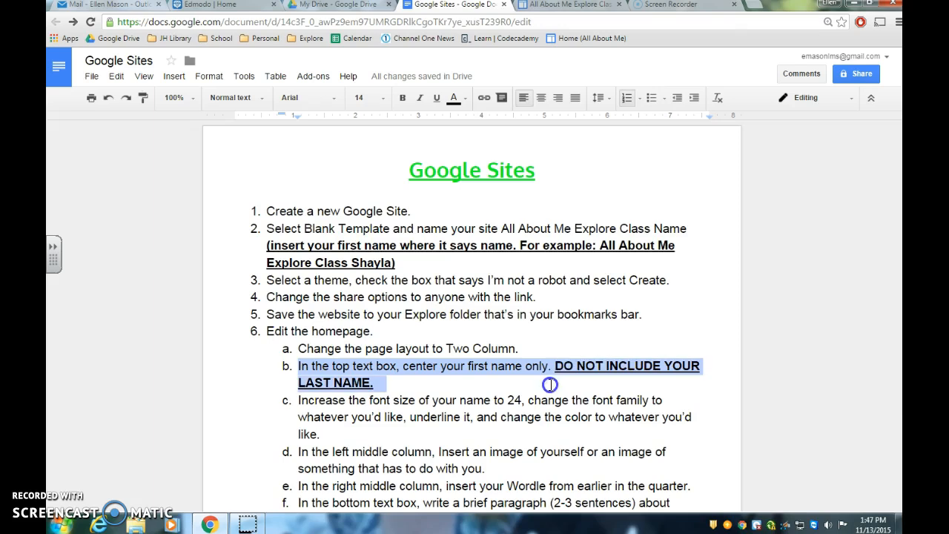
left_click(545, 6)
left_click(235, 283)
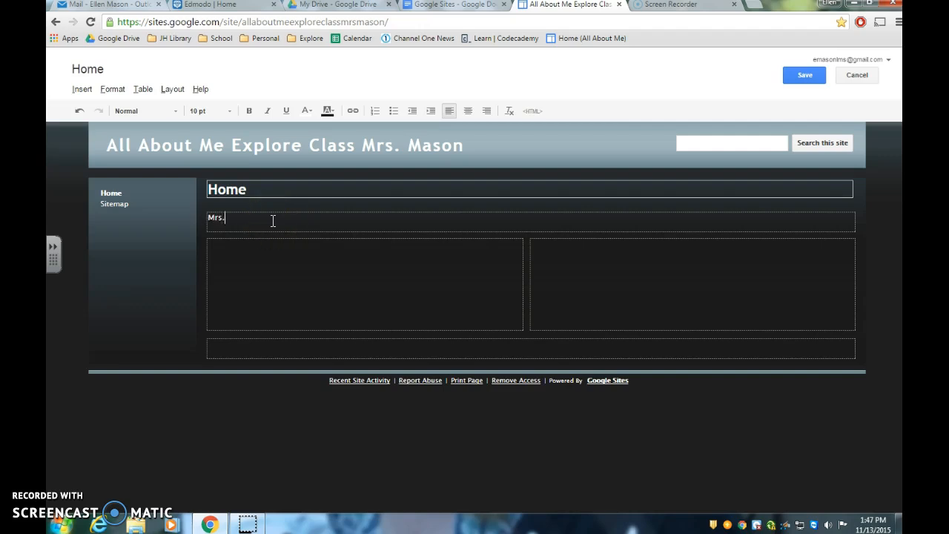
left_click(261, 218)
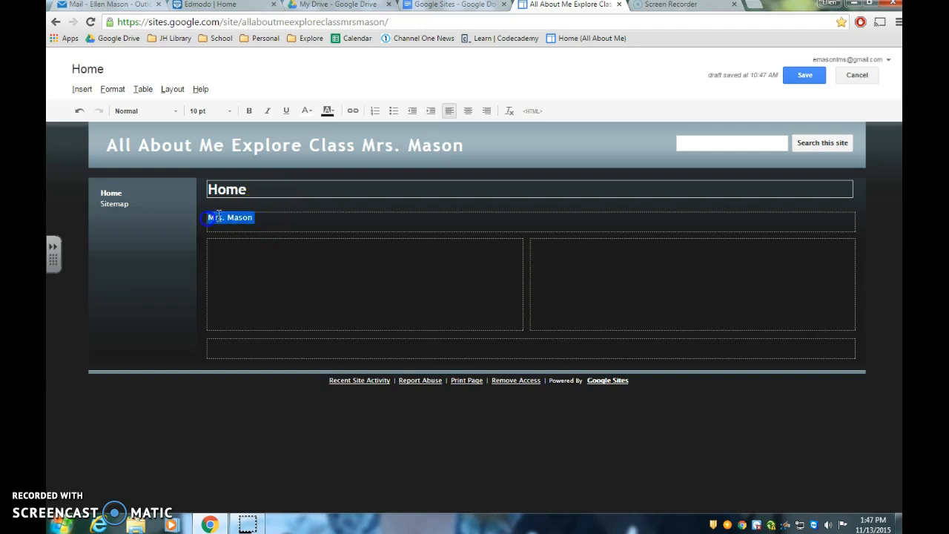
left_click(466, 111)
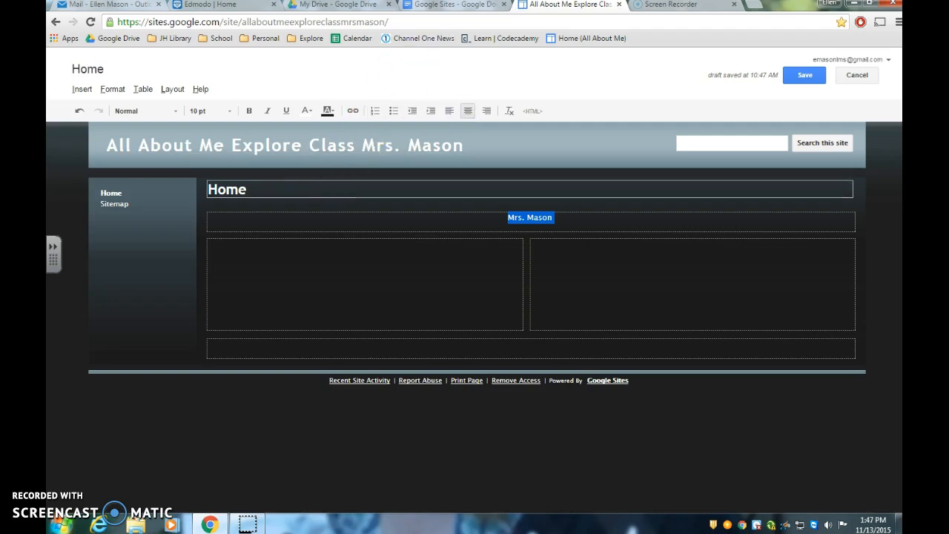
Step: Review instruction 6c in the document and set the font size of the centred name to 24 pt
left_click(432, 7)
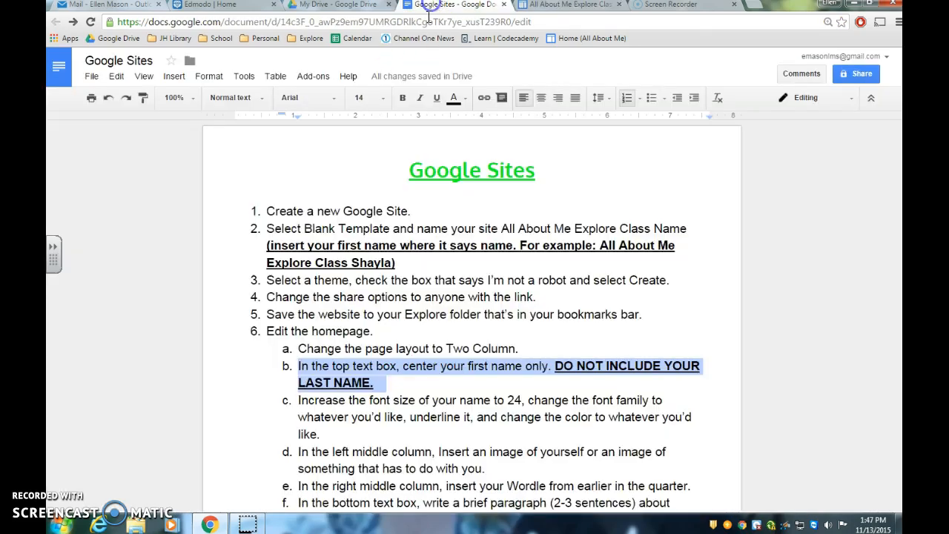
left_click(388, 374)
scroll(393, 417, "down", 1)
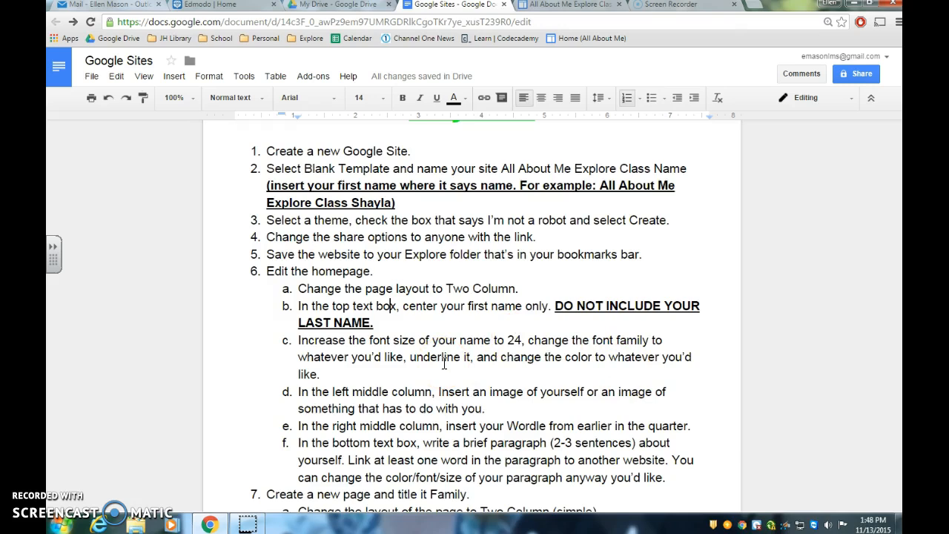
left_click(581, 9)
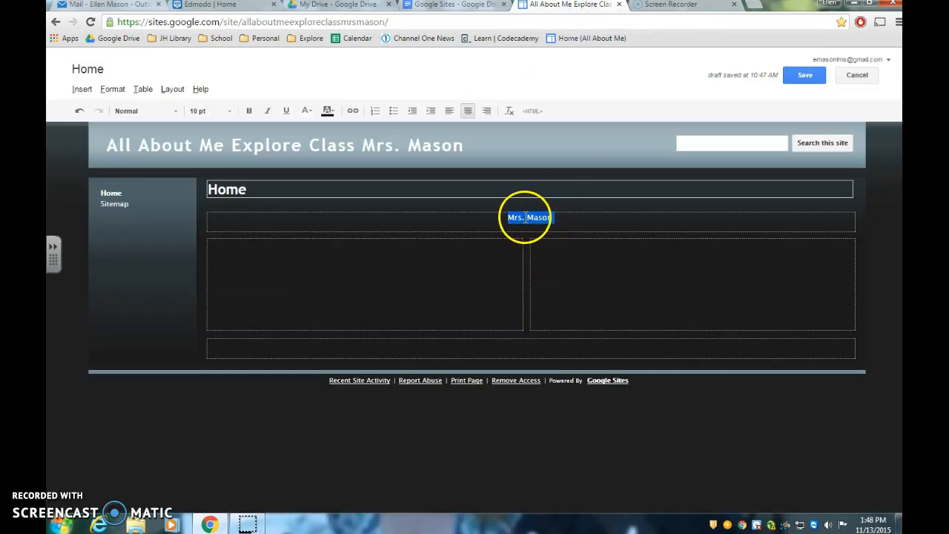
left_click(230, 115)
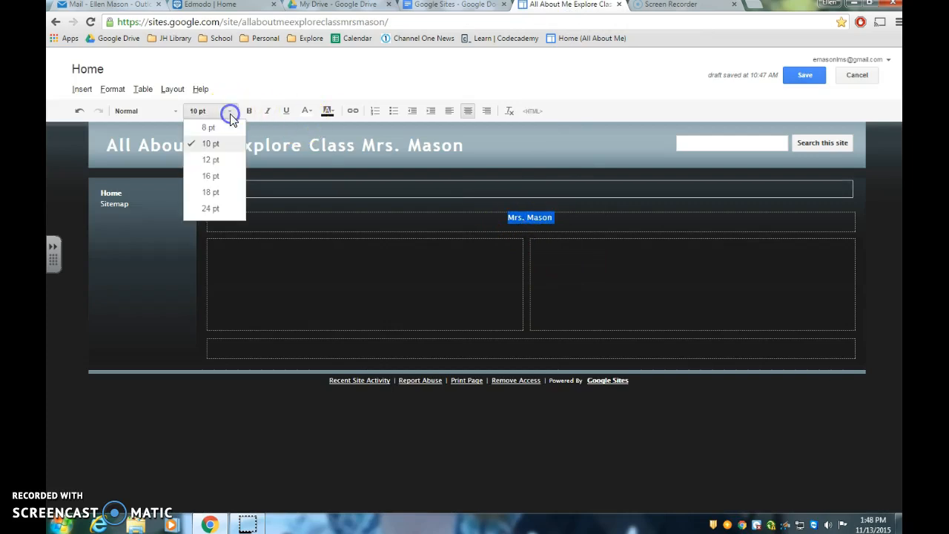
left_click(227, 213)
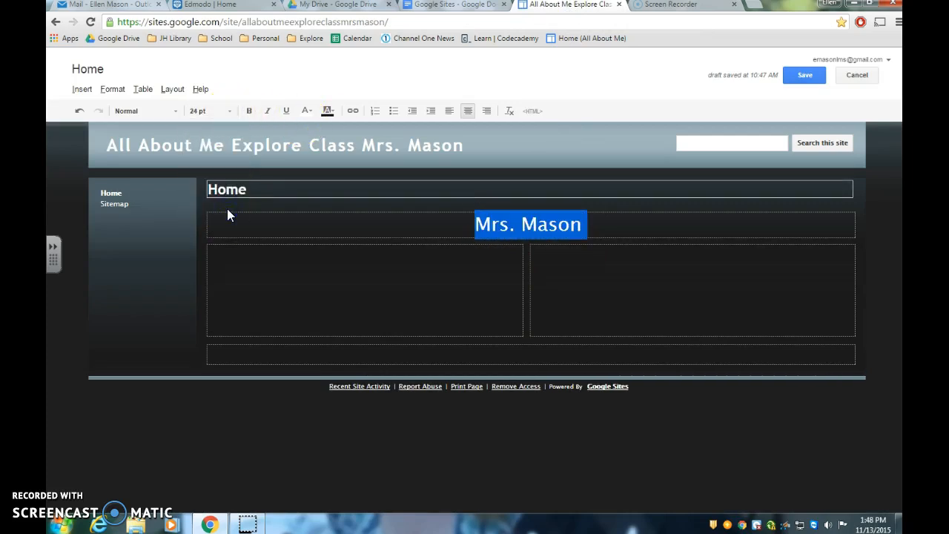
Step: Try a red and a white highlight behind the name in the top text box
left_click(332, 117)
left_click(328, 138)
left_click(415, 271)
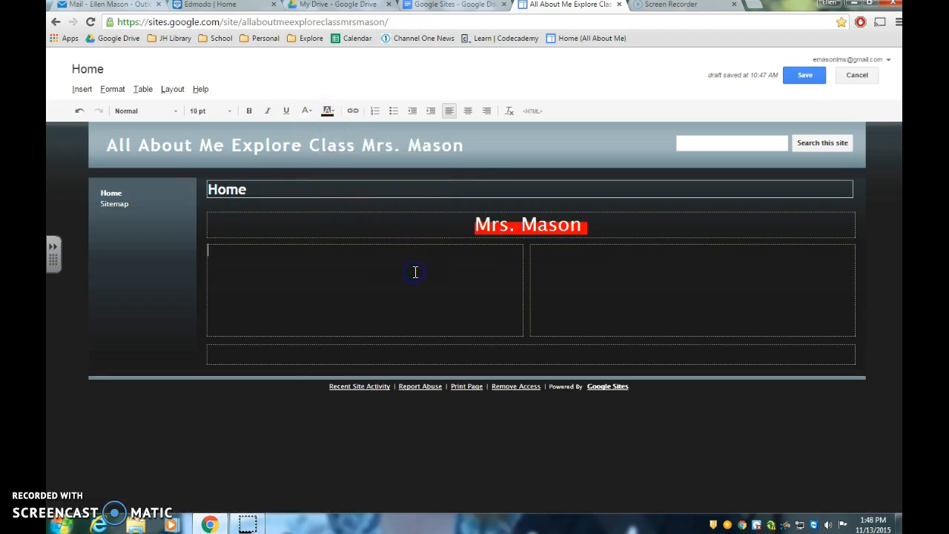
left_click_drag(469, 227, 574, 230)
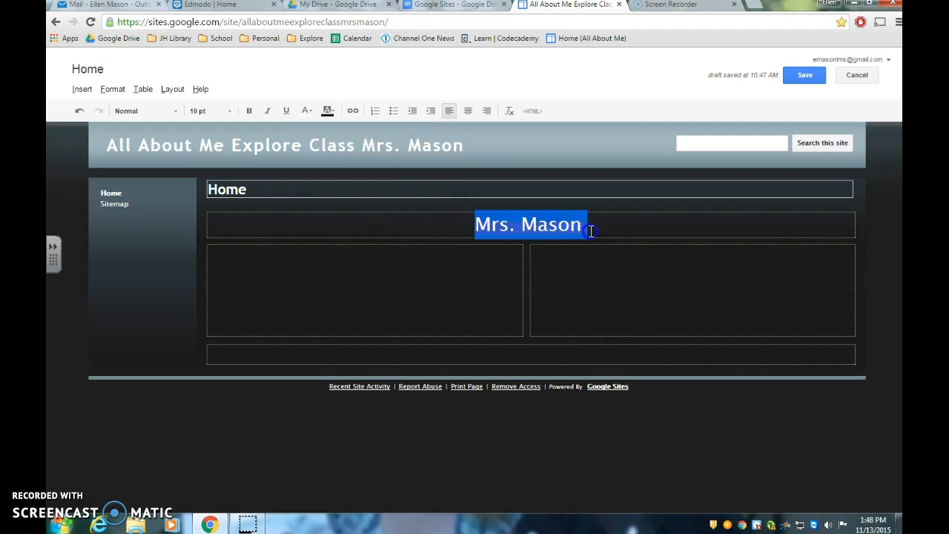
left_click(332, 112)
left_click(332, 109)
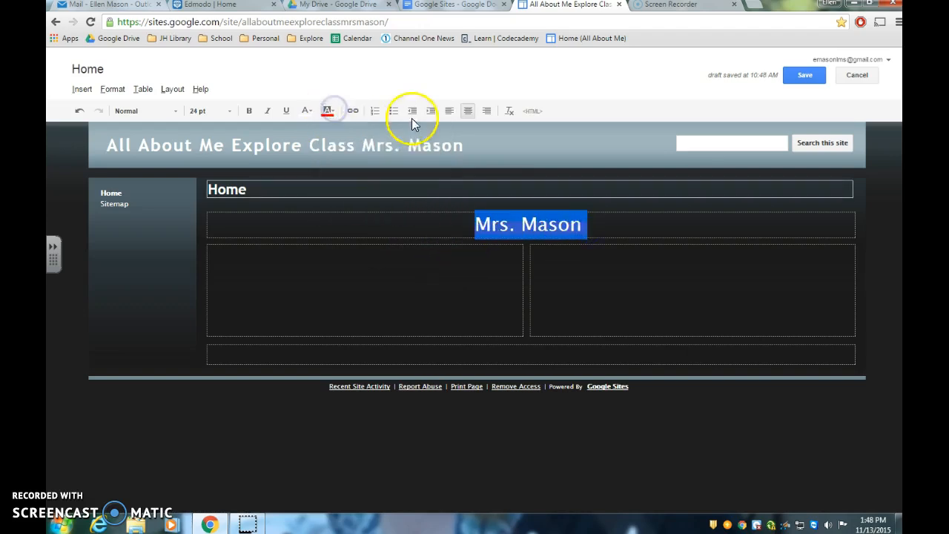
left_click(329, 111)
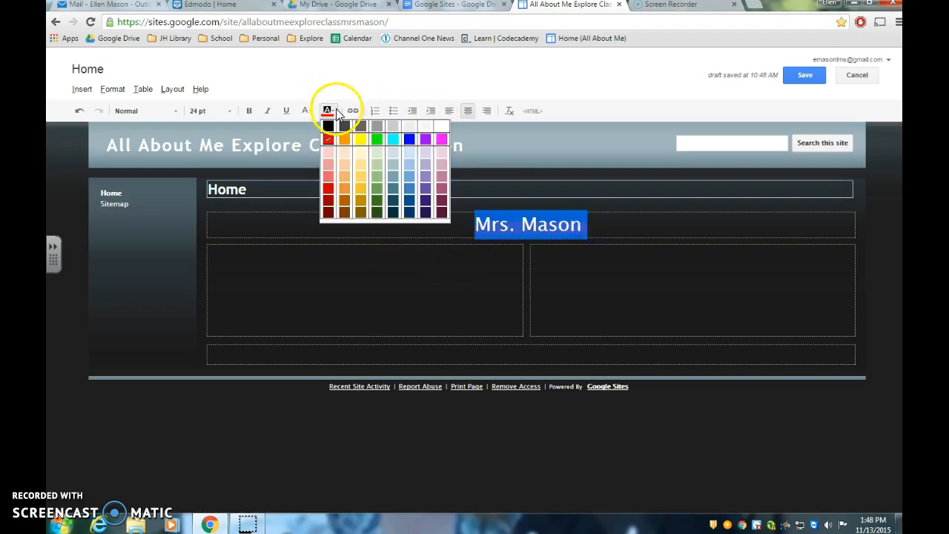
left_click(442, 127)
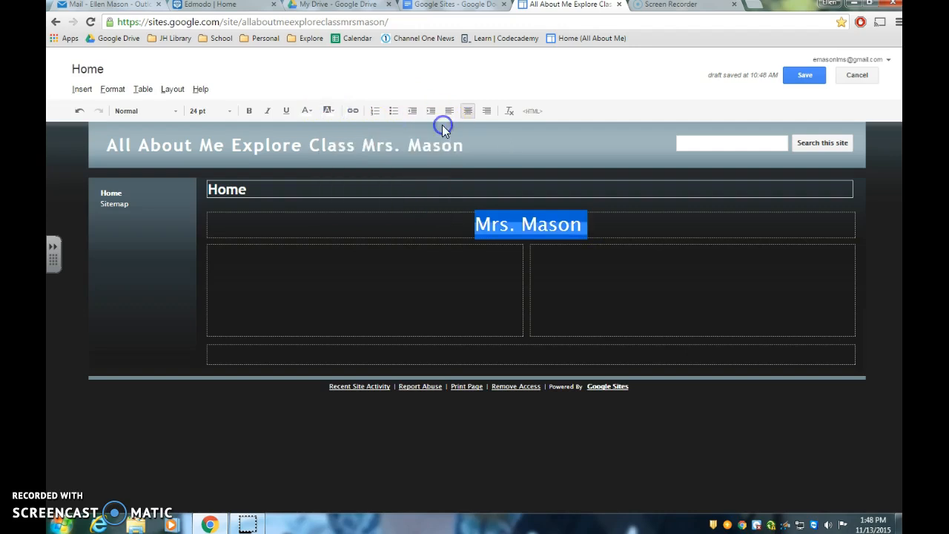
Step: Set the text color of the name in the top text box to red
left_click(313, 113)
left_click(307, 141)
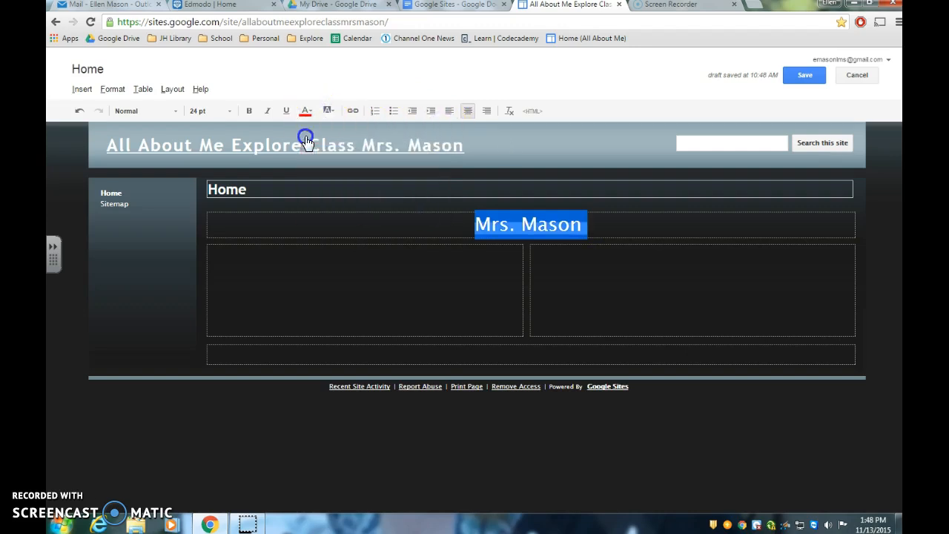
left_click(388, 279)
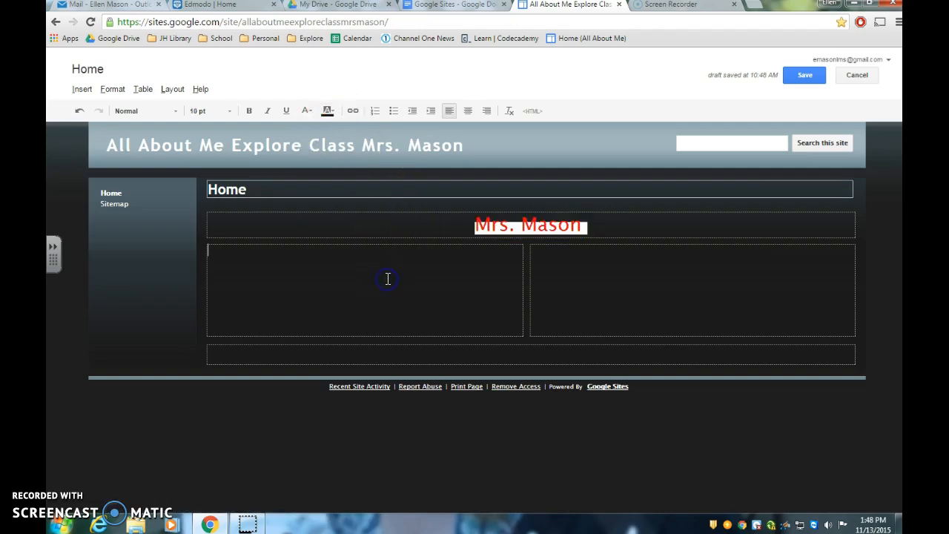
Step: Set the name's highlight color to black and underline the name
left_click_drag(470, 225, 591, 233)
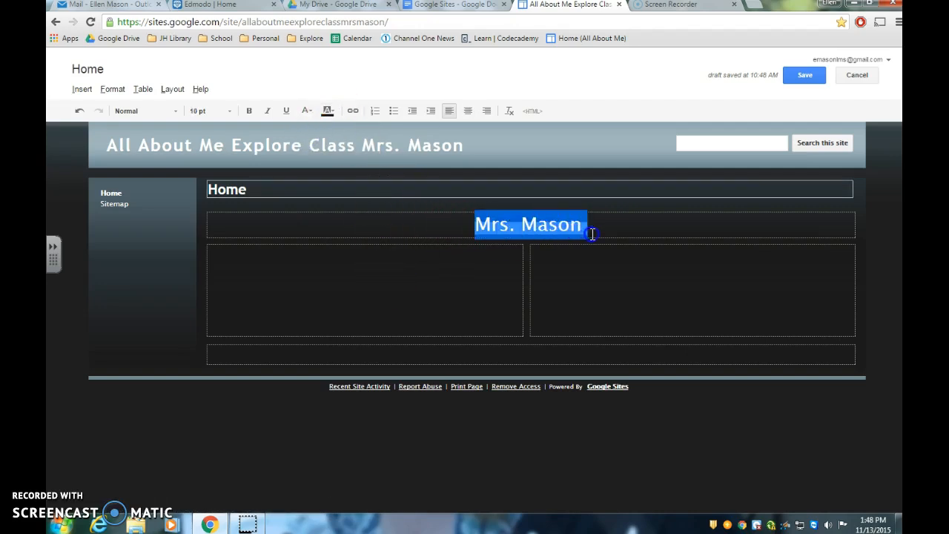
left_click(328, 112)
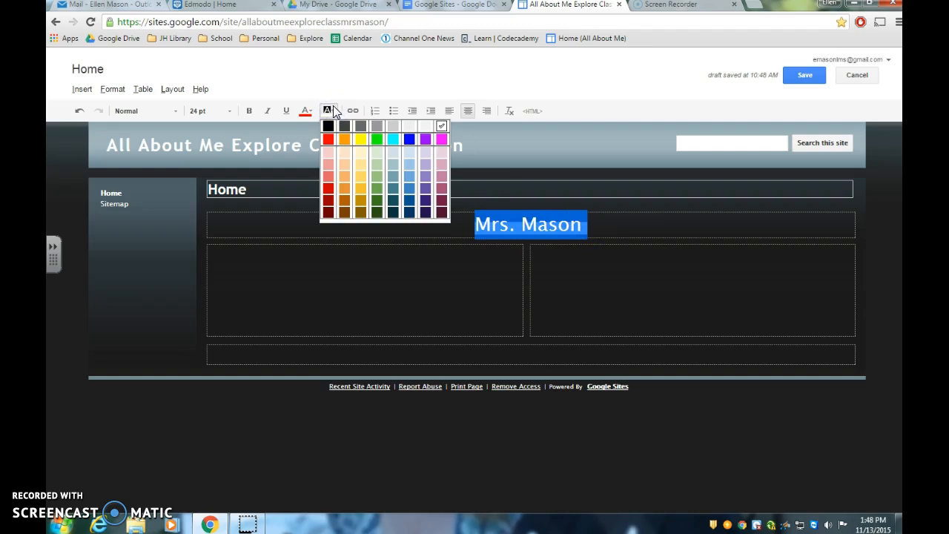
left_click(178, 479)
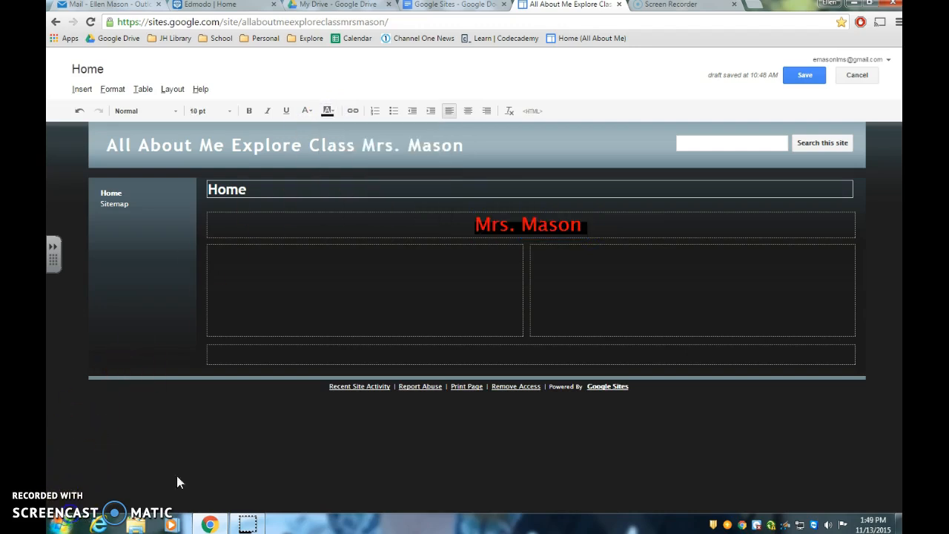
left_click_drag(472, 224, 559, 224)
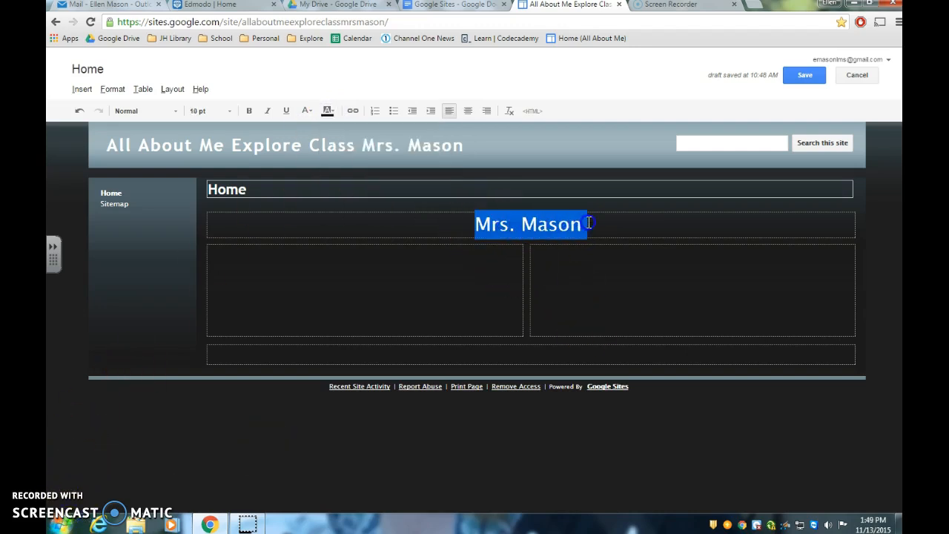
left_click(286, 112)
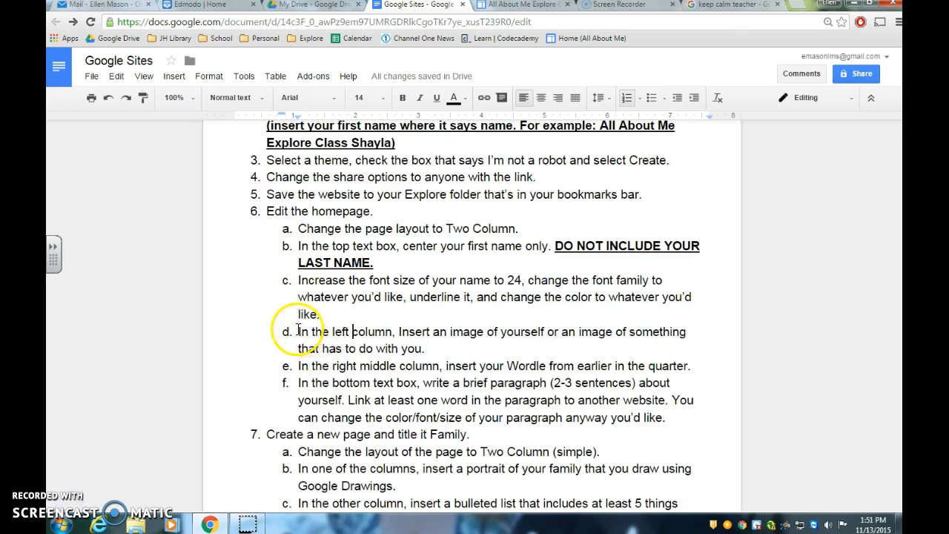
Step: Review instruction 6d in the document and change the capitalised word "Insert" to "insert"
left_click_drag(298, 331, 428, 331)
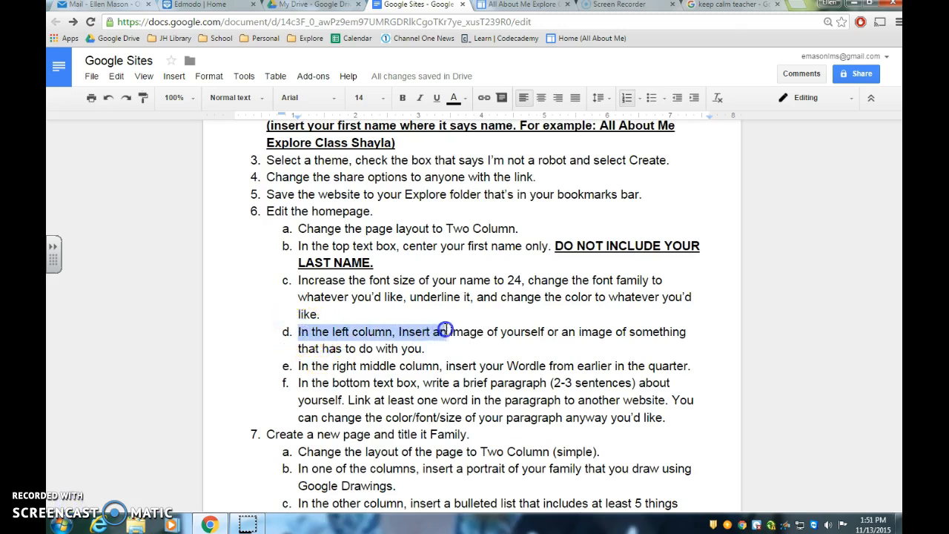
left_click_drag(482, 343, 483, 346)
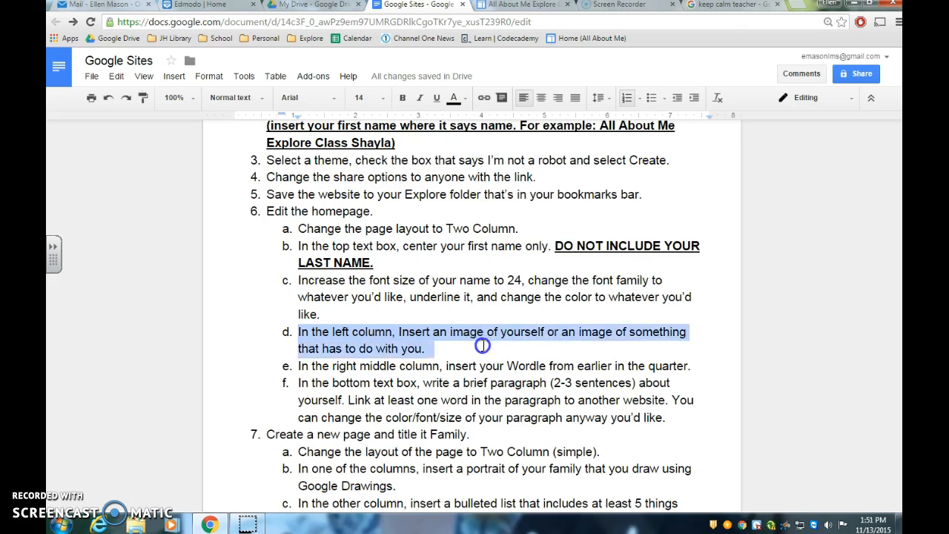
left_click(472, 351)
left_click(403, 331)
key("BackSpace")
type("i")
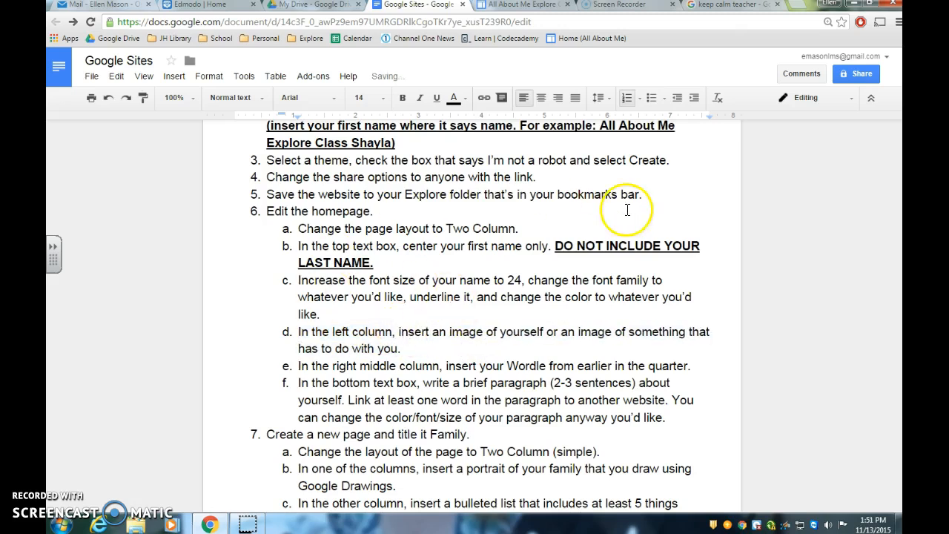
Step: Save the "Can't Keep Calm I'm a Teacher" image from the image search to the Pictures library as can-t-keep-calm-i-m-a-teacher-2 in PNG format
left_click(728, 7)
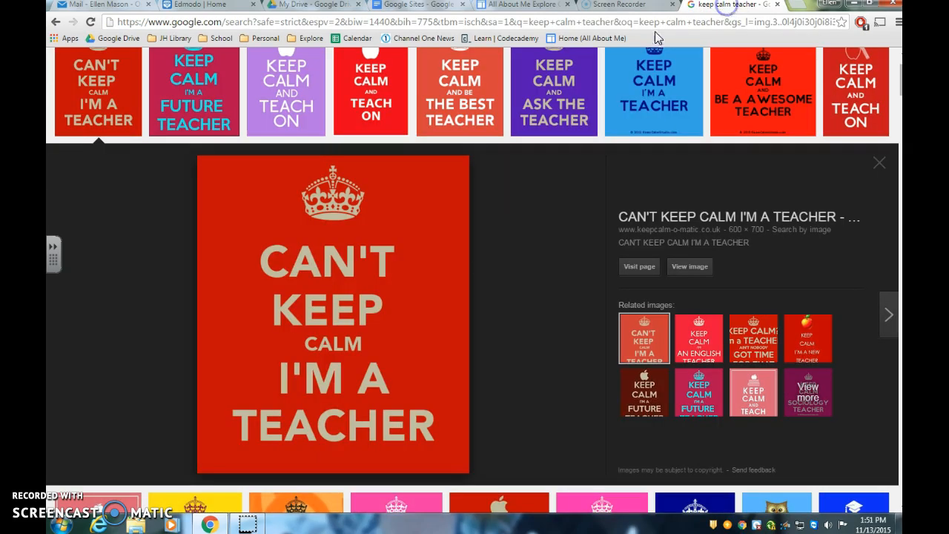
right_click(335, 312)
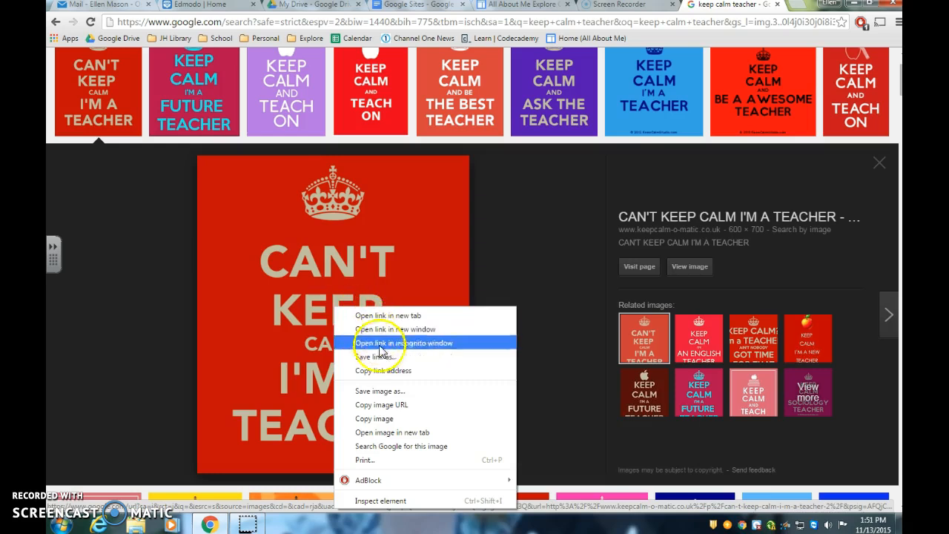
left_click(394, 393)
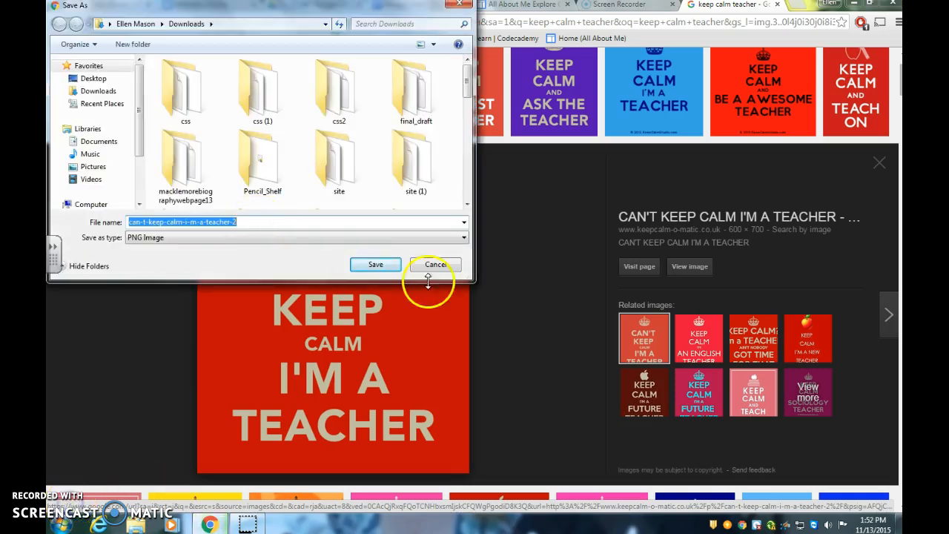
left_click_drag(140, 113, 139, 119)
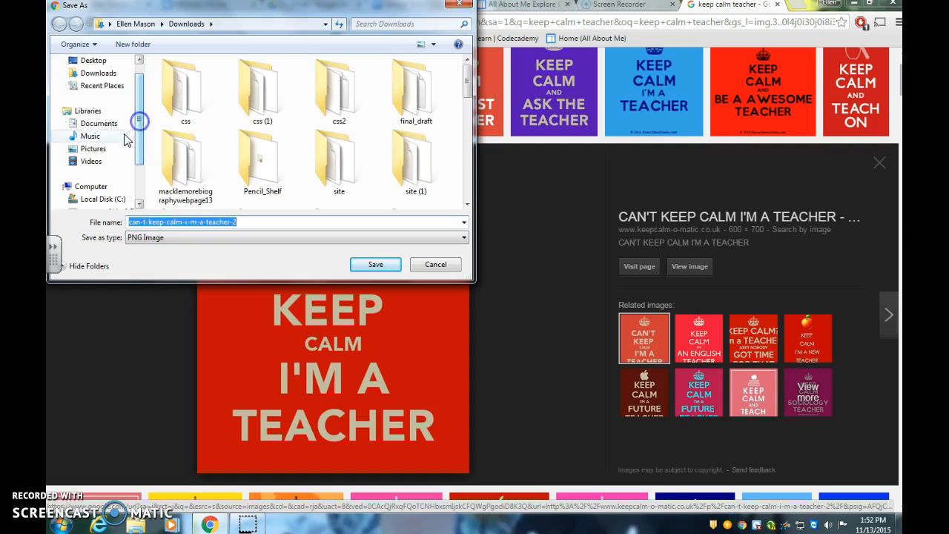
left_click(98, 149)
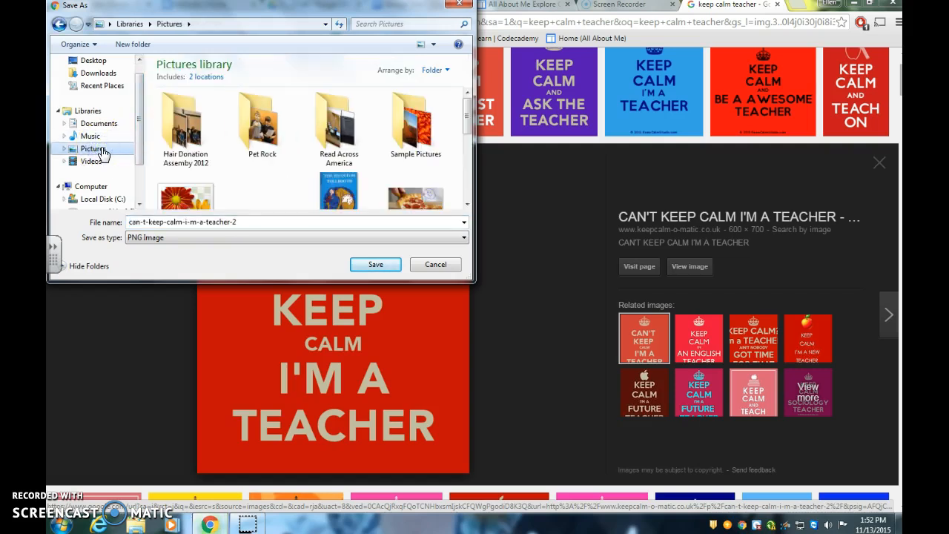
left_click(254, 222)
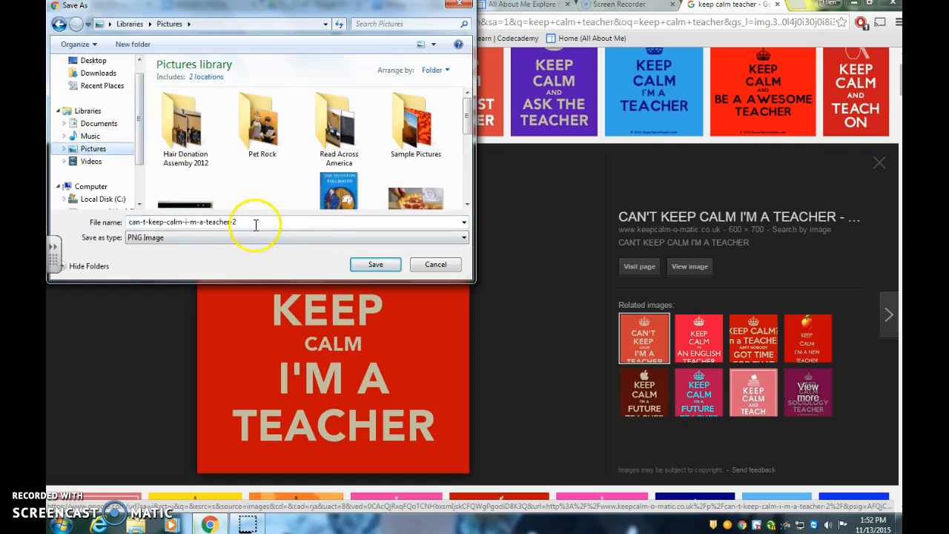
left_click(385, 264)
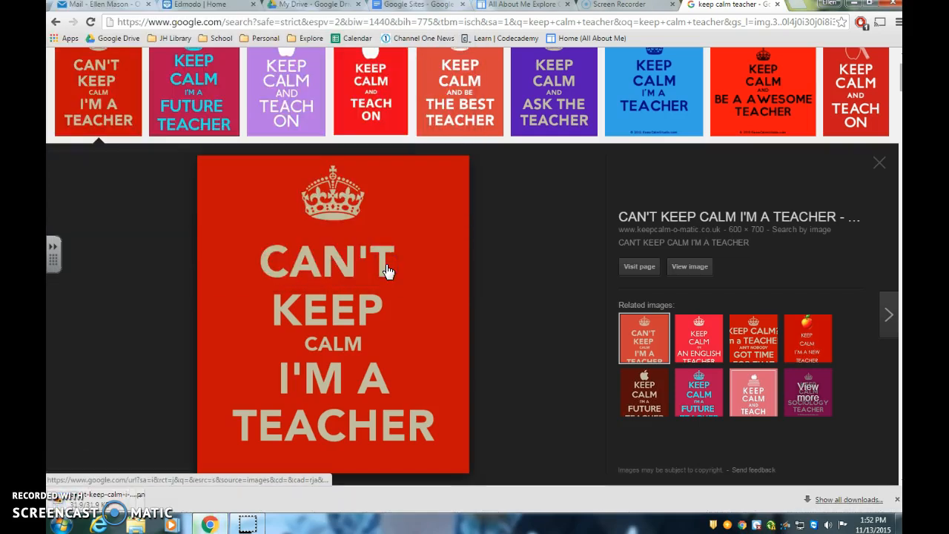
left_click(378, 303)
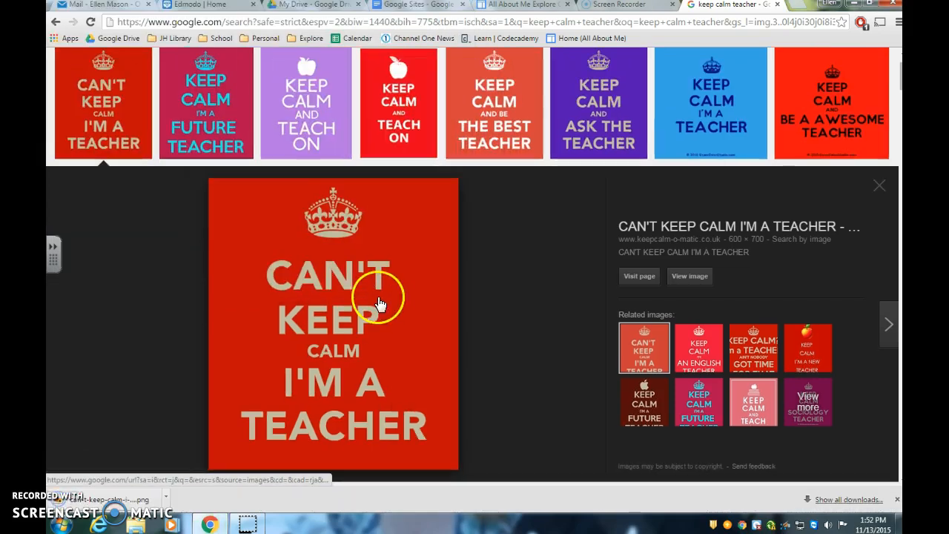
Step: Return to the Google Sites home page and start adding an image in the empty left column
left_click(524, 6)
left_click(304, 256)
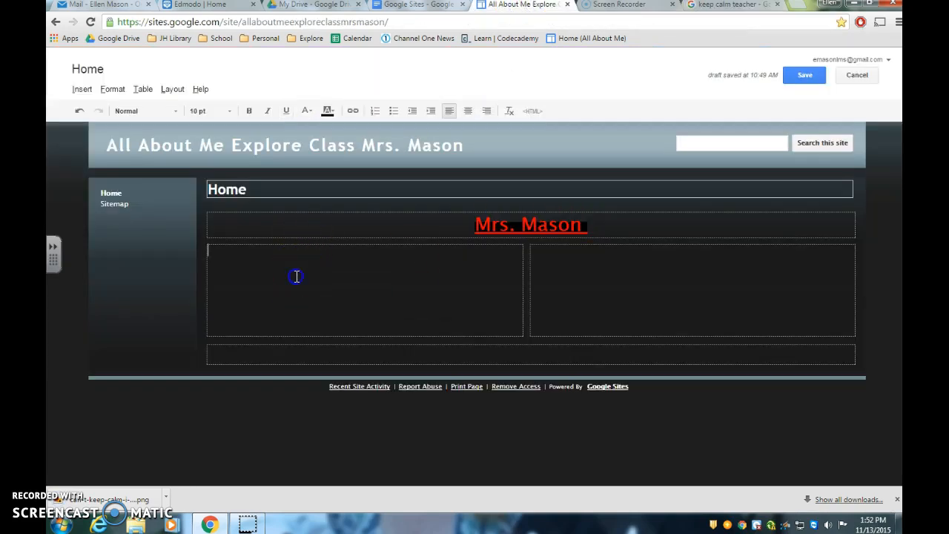
left_click(306, 276)
left_click(81, 89)
left_click(119, 128)
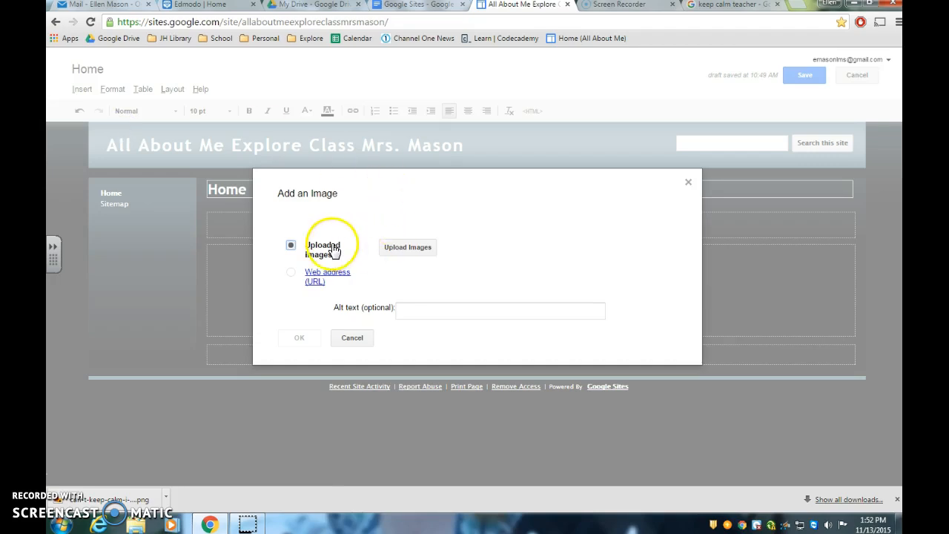
Step: Upload can-t-keep-calm-i-m-a-teacher-2.png from the Pictures library and insert it into the left column
left_click(408, 249)
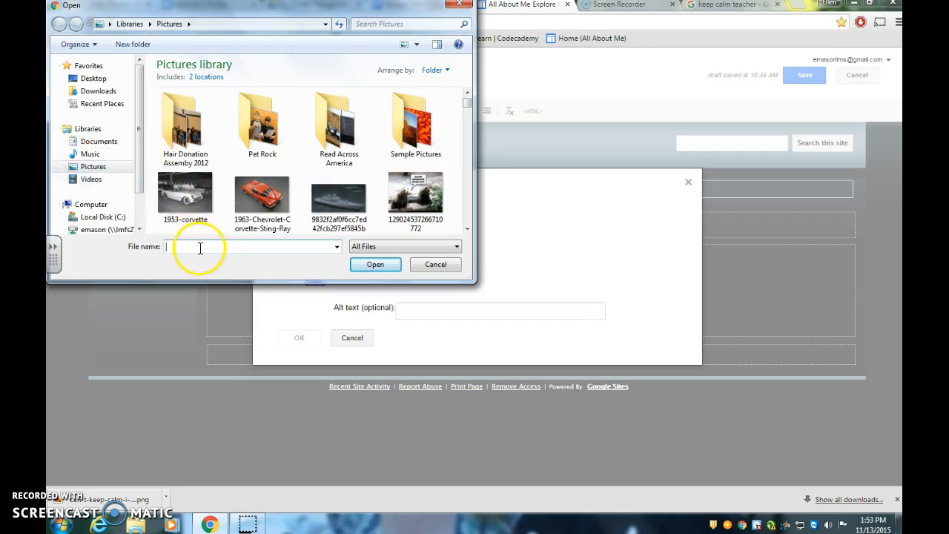
type("c")
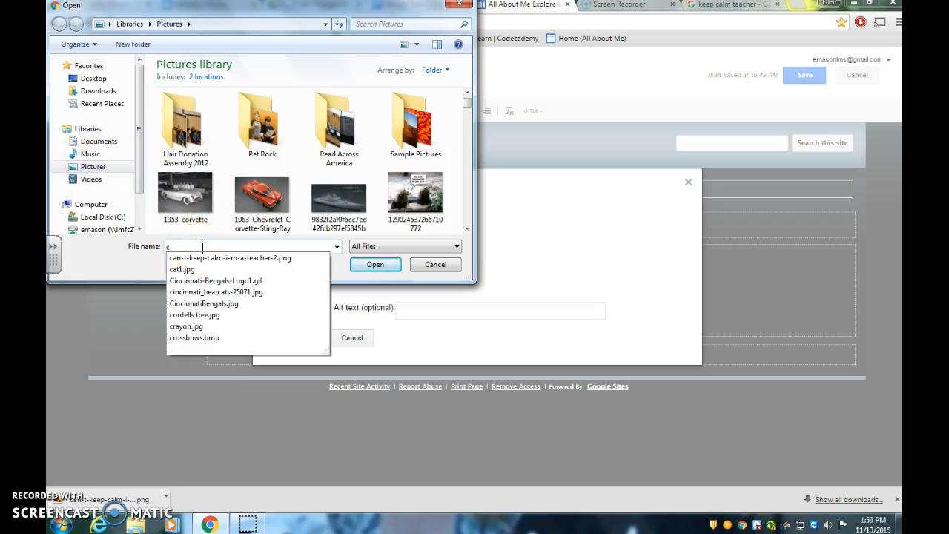
left_click_drag(467, 104, 468, 145)
left_click(283, 246)
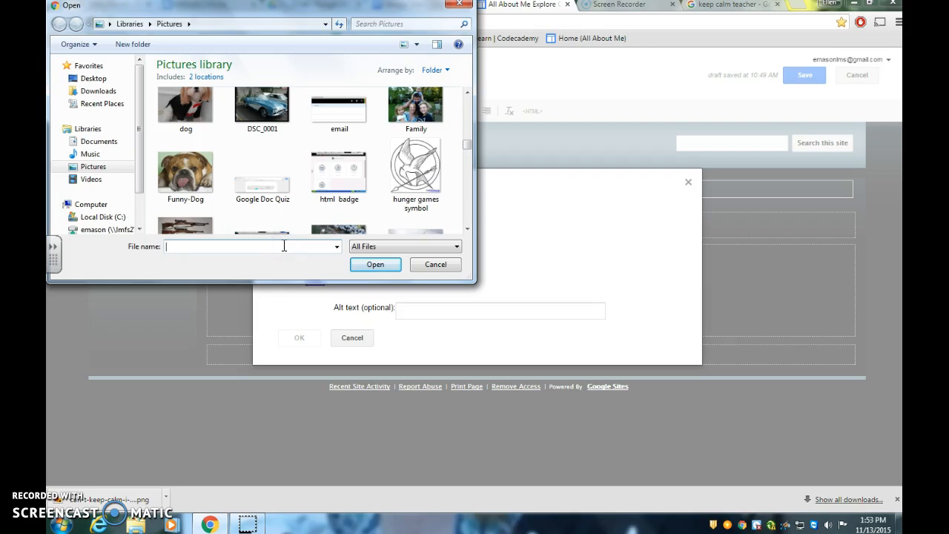
type("ca")
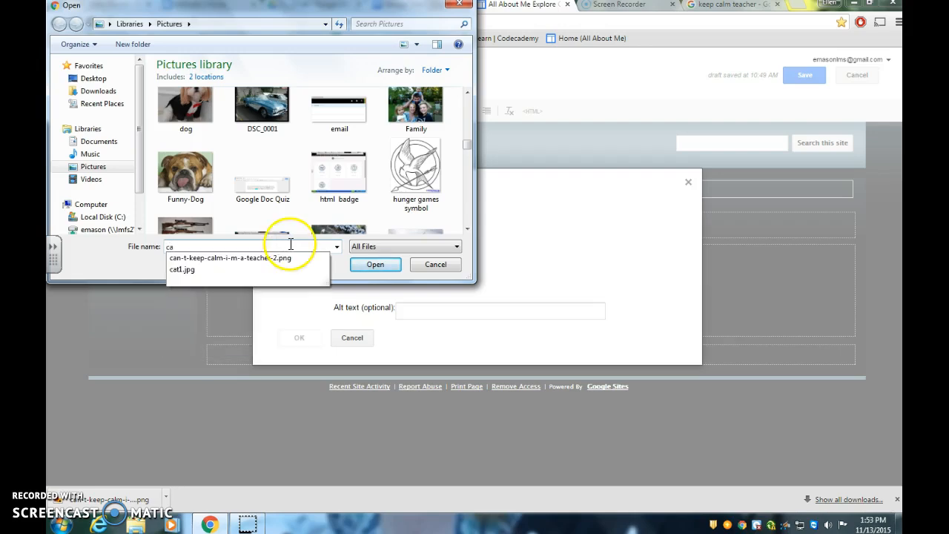
left_click(266, 259)
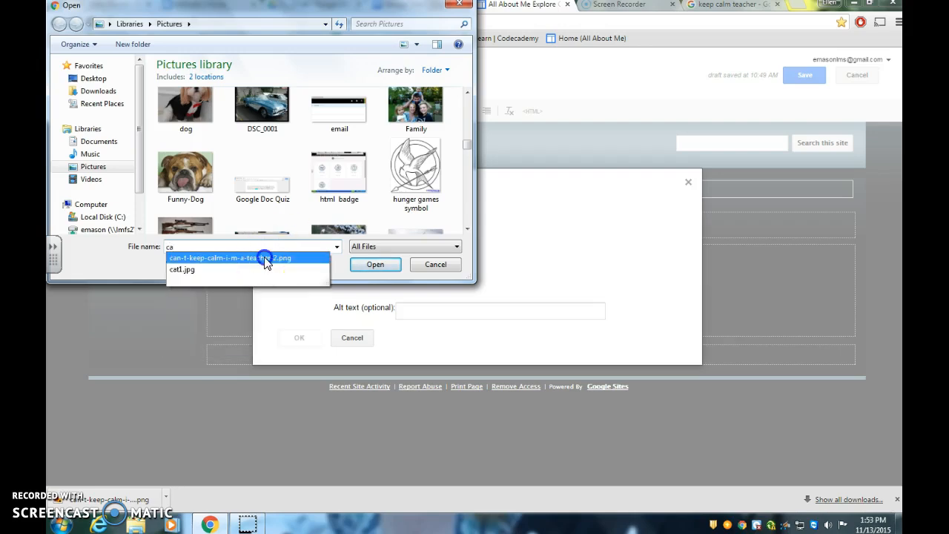
left_click(368, 265)
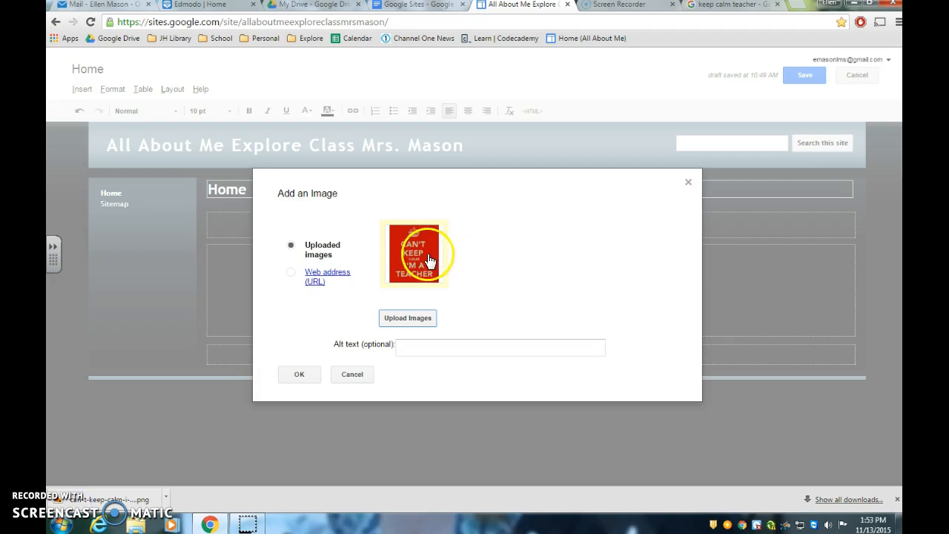
left_click(300, 377)
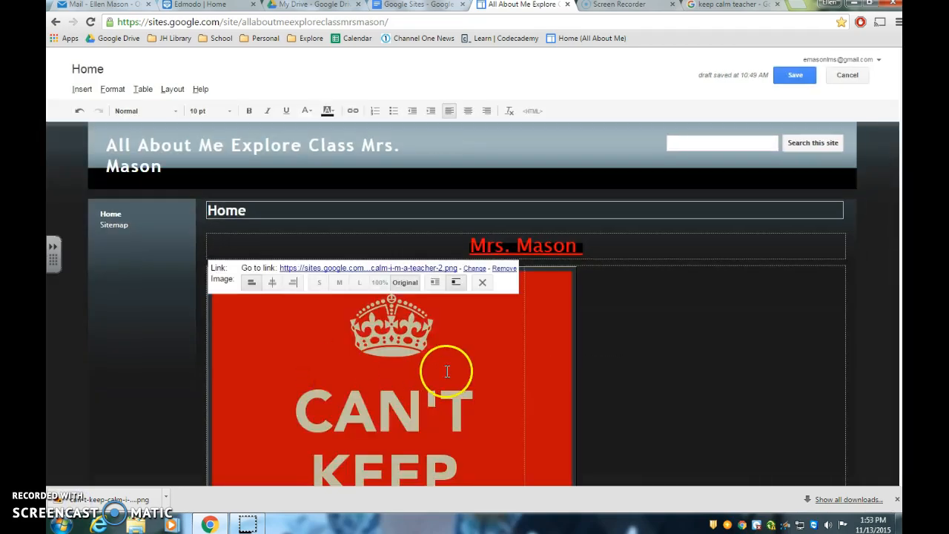
Step: Try the small, medium, large, 100% and original sizes on the image in the left column
scroll(447, 370, "down", 4)
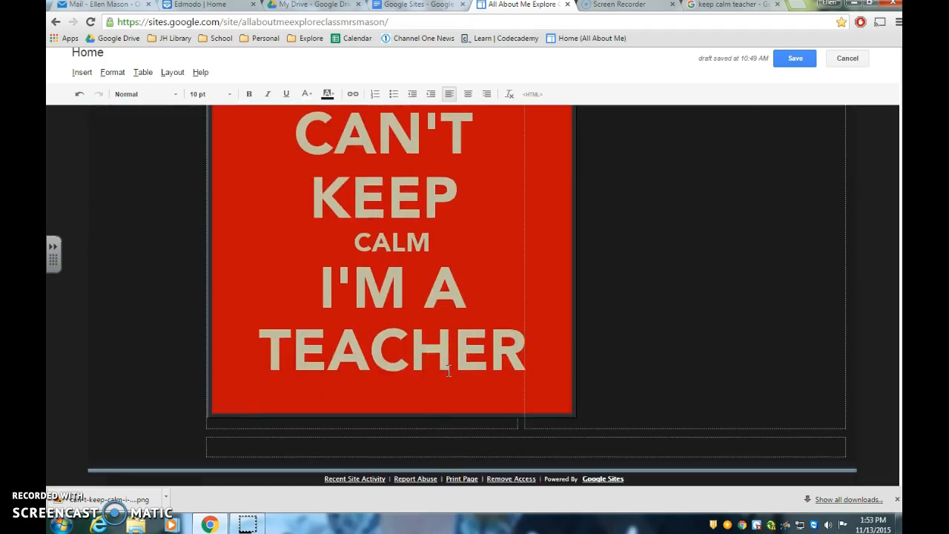
scroll(449, 371, "up", 3)
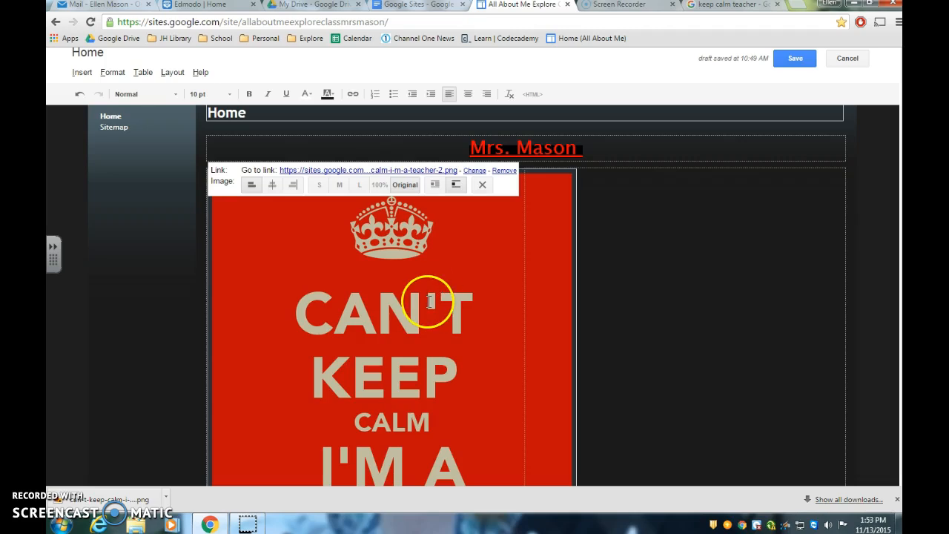
left_click(319, 184)
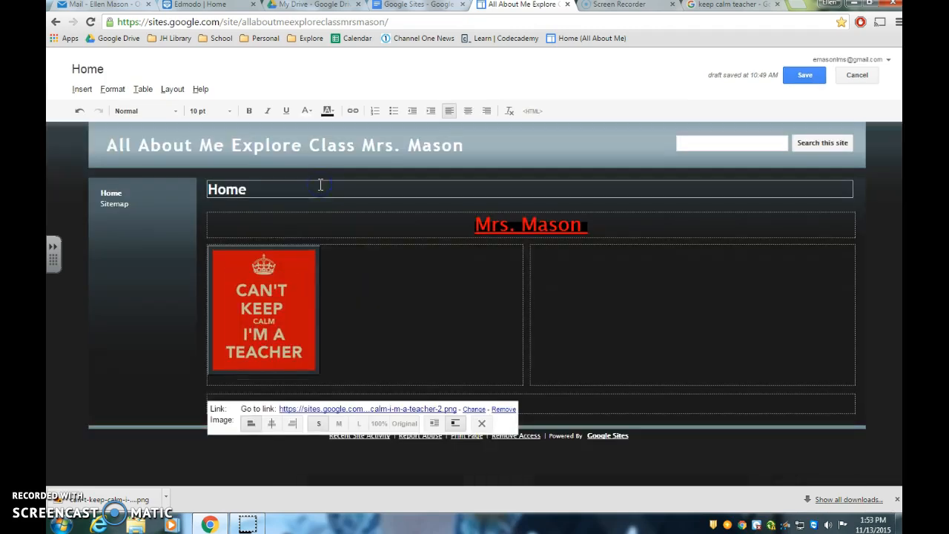
left_click(339, 423)
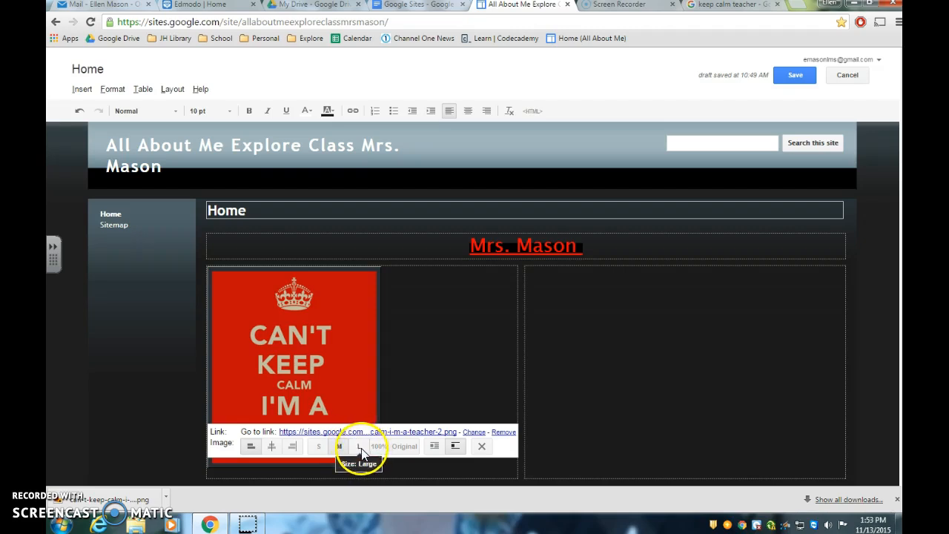
left_click(360, 446)
scroll(415, 396, "down", 1)
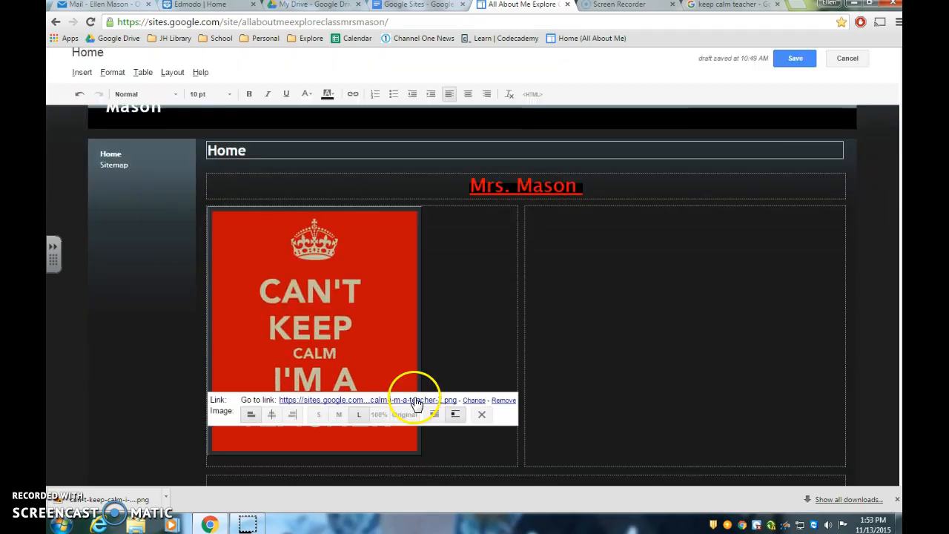
left_click(381, 414)
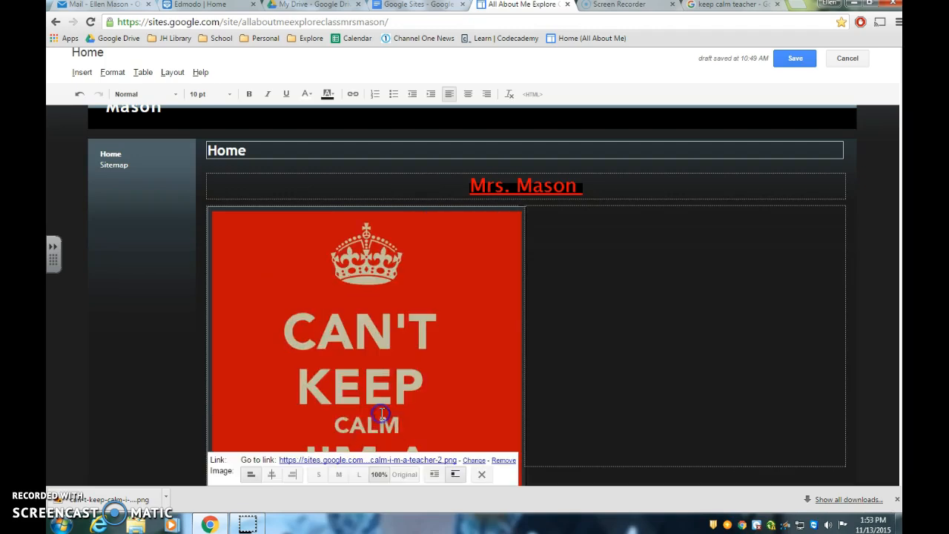
scroll(415, 374, "down", 2)
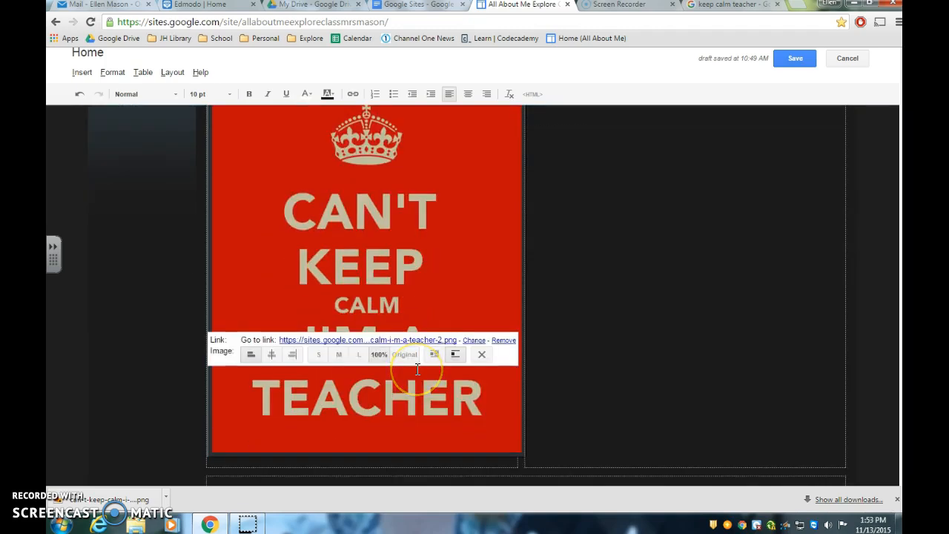
left_click(403, 355)
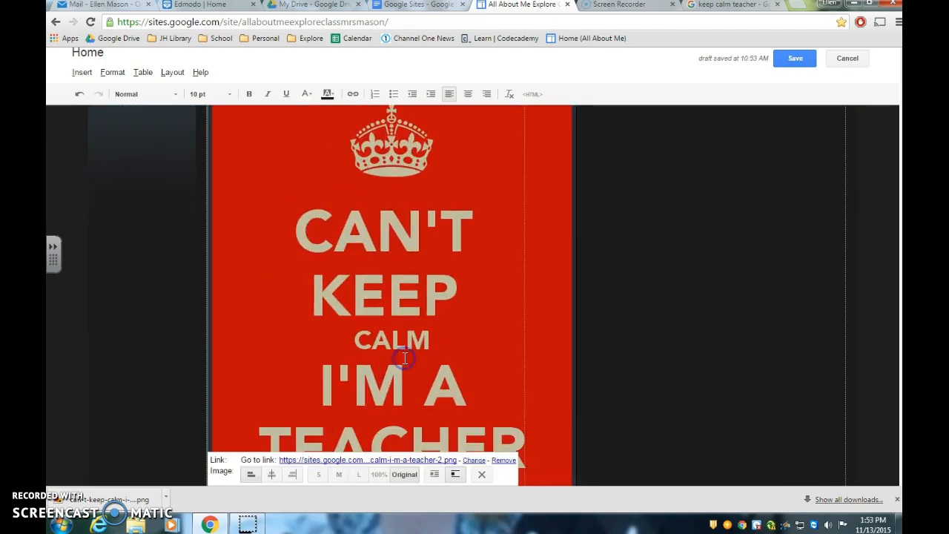
Step: Set the size of the left column's image to 100%
left_click(401, 412)
left_click(383, 476)
left_click(439, 392)
scroll(438, 400, "up", 2)
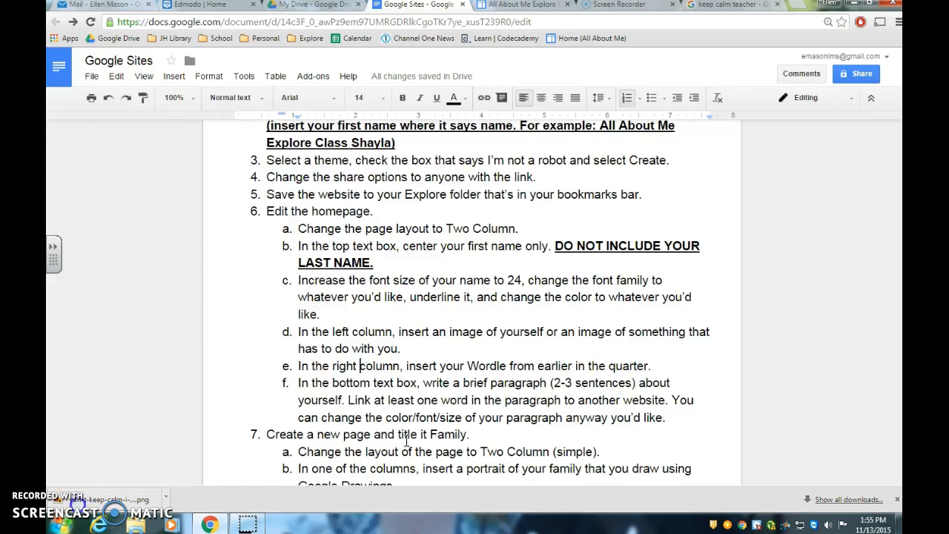
Step: Highlight the instruction about inserting the Wordle in the right column, and return to the home page being edited
left_click_drag(296, 368, 634, 367)
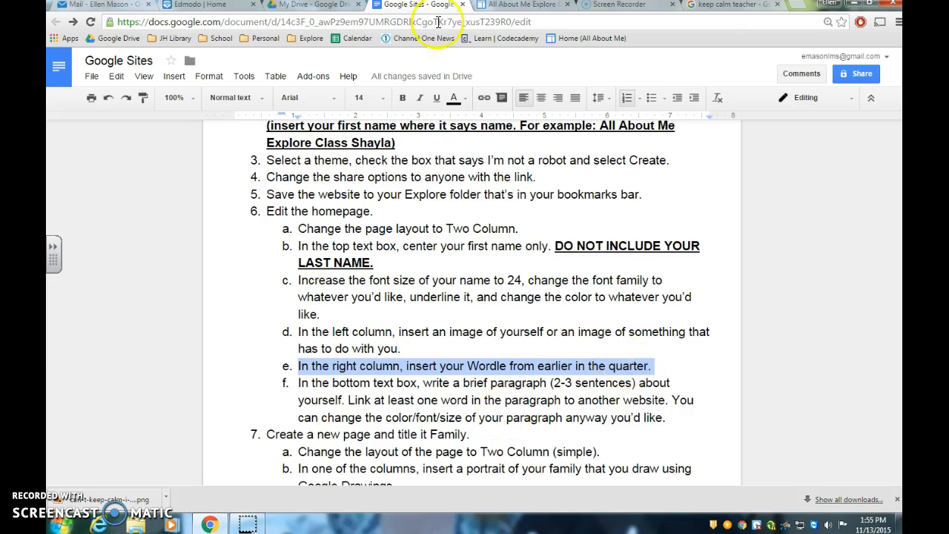
left_click(521, 6)
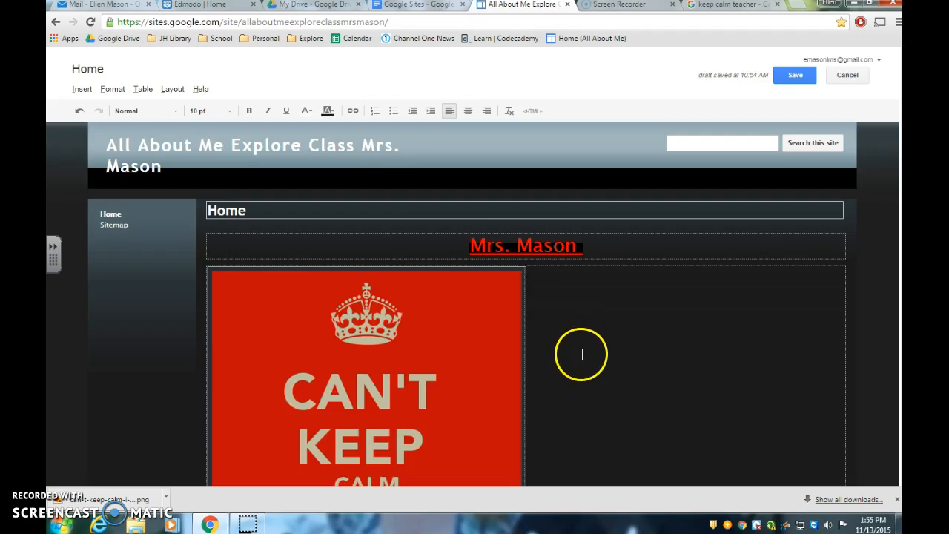
scroll(579, 354, "down", 2)
scroll(628, 296, "up", 1)
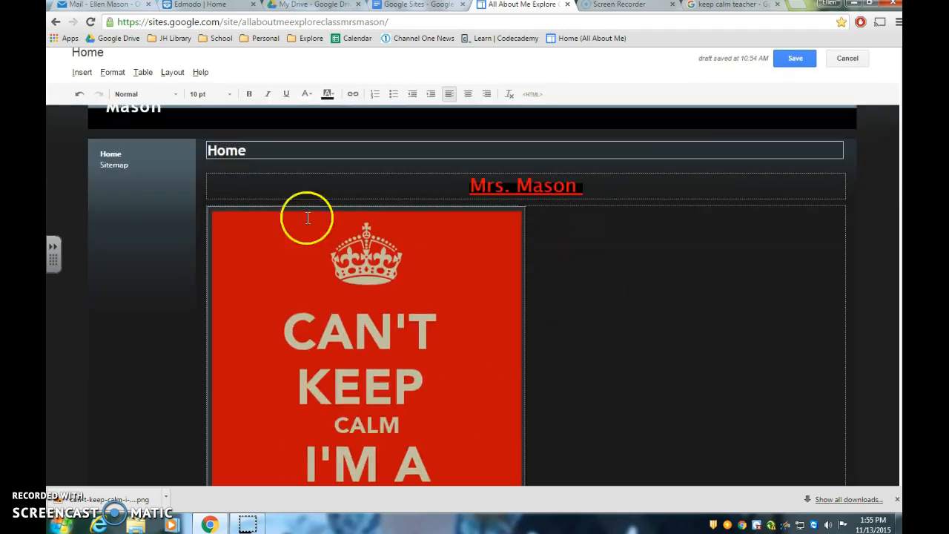
Step: Upload wordle1.JPG and insert it as an image in the home page's right column
left_click(82, 73)
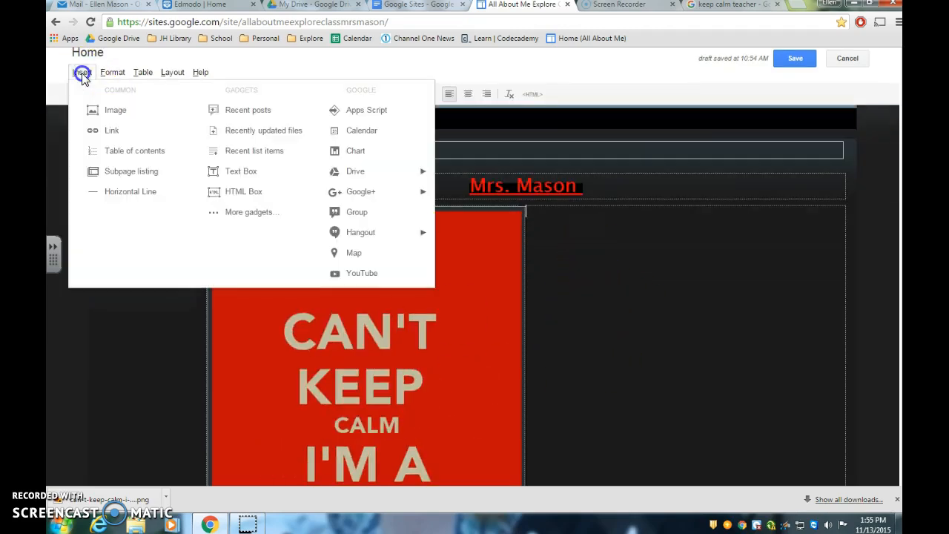
left_click(107, 113)
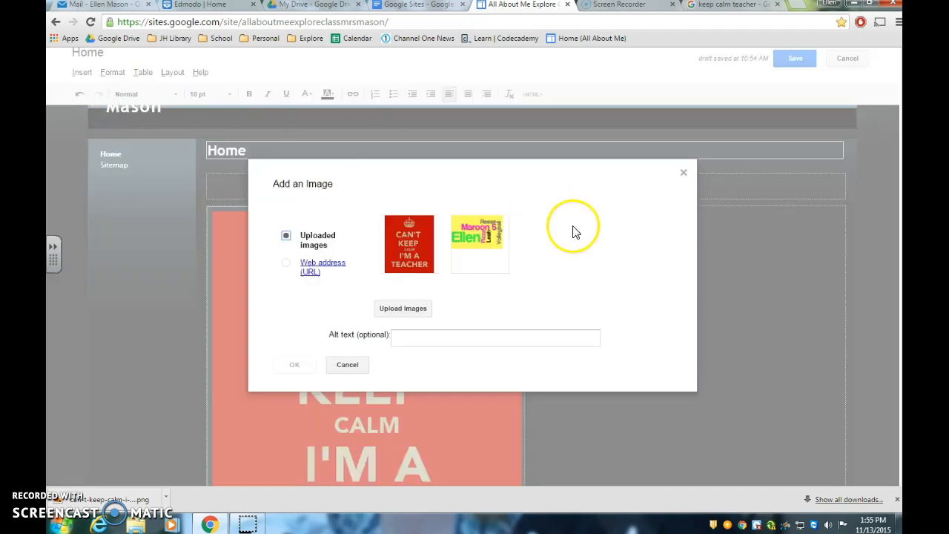
left_click(401, 310)
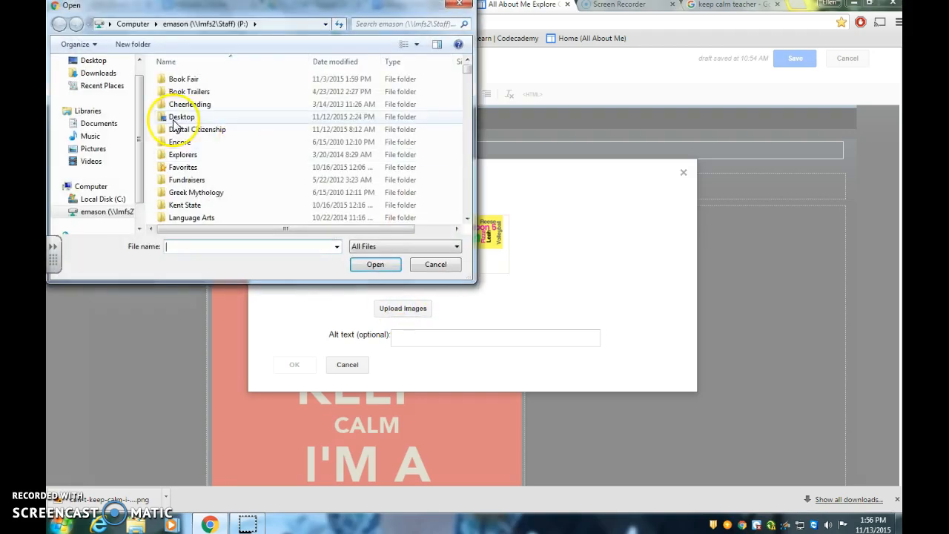
left_click_drag(140, 113, 140, 119)
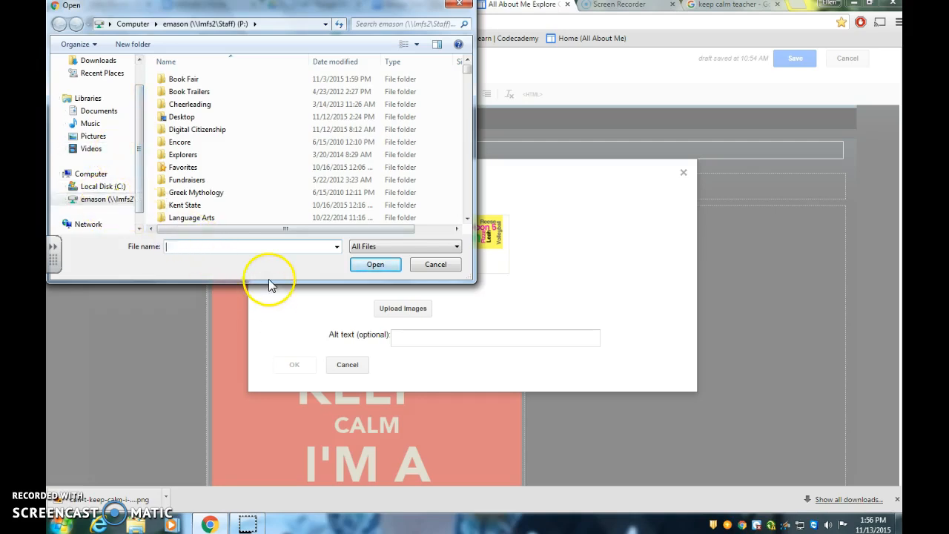
type("wor")
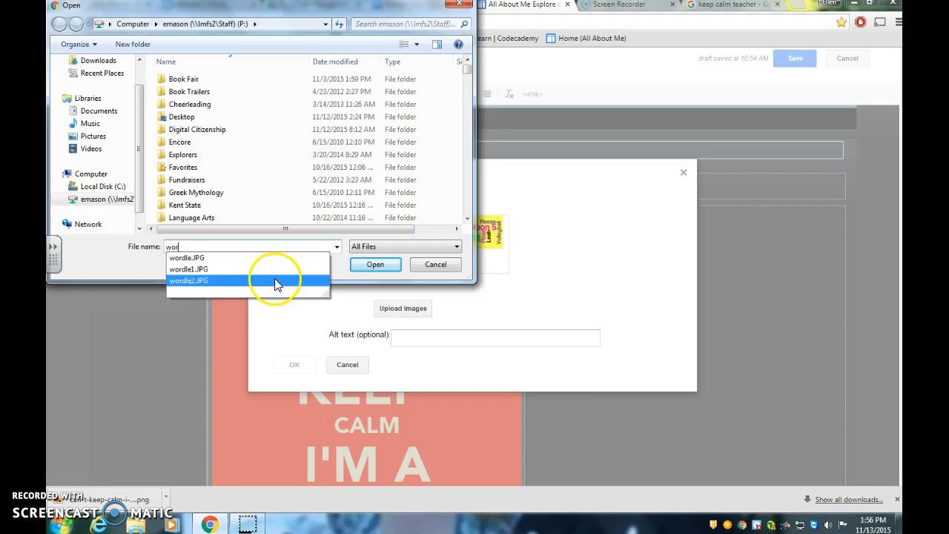
left_click(207, 273)
left_click(375, 266)
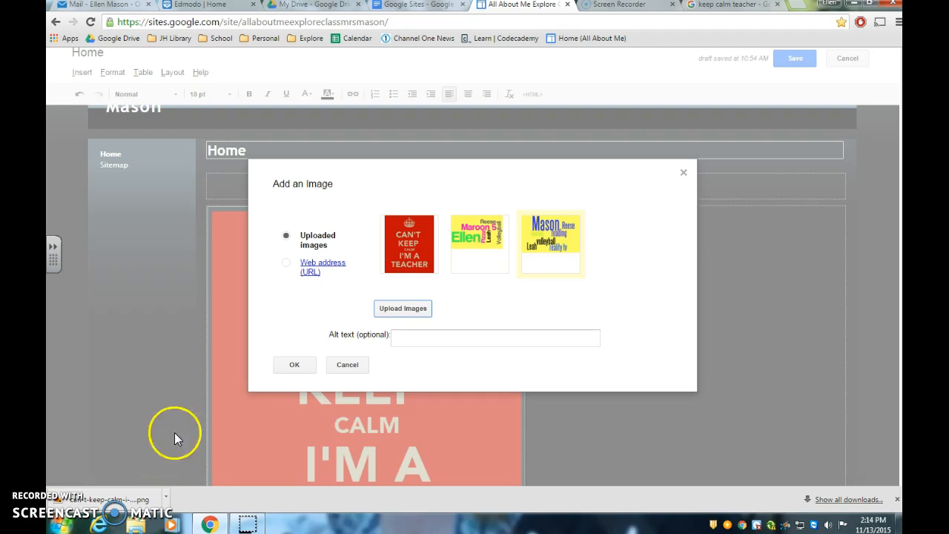
left_click(546, 247)
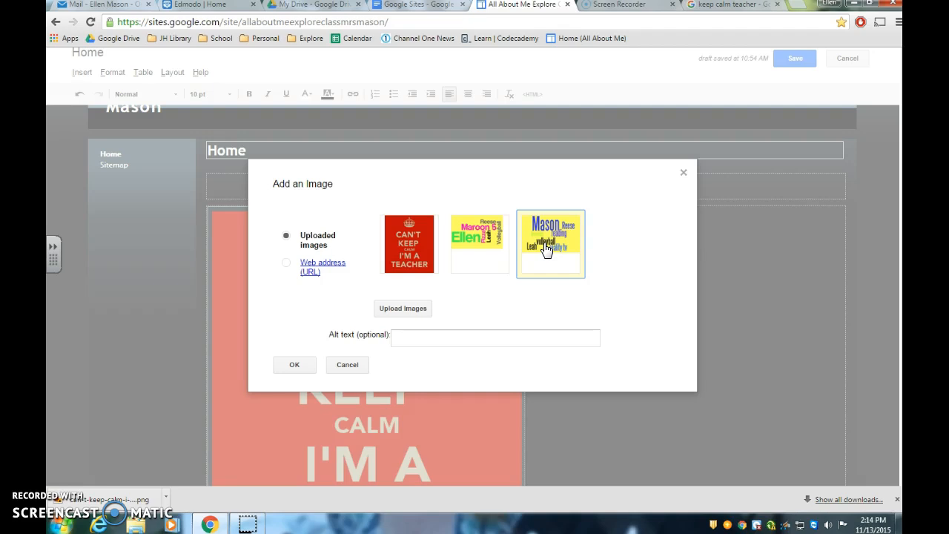
left_click(293, 368)
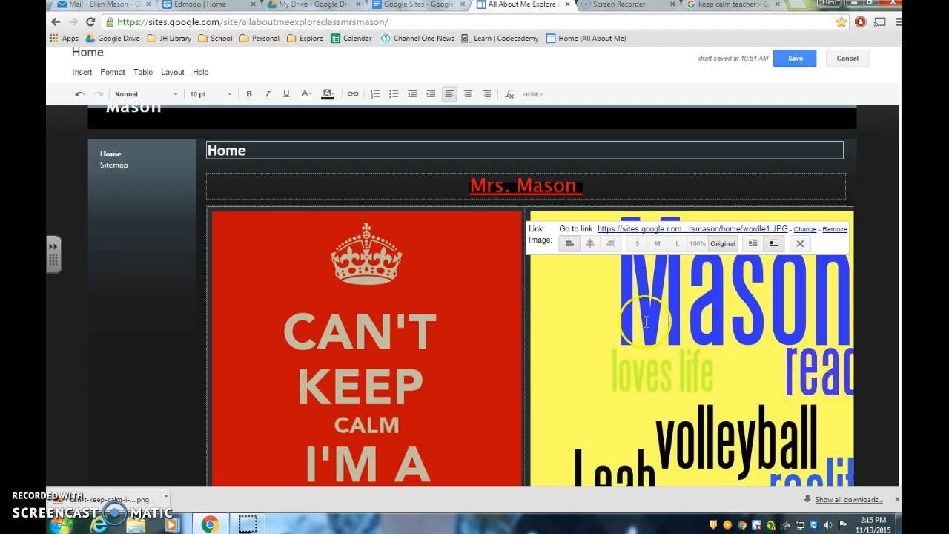
Step: Set the Wordle image to small, try right alignment, and center it in the right column
left_click(637, 244)
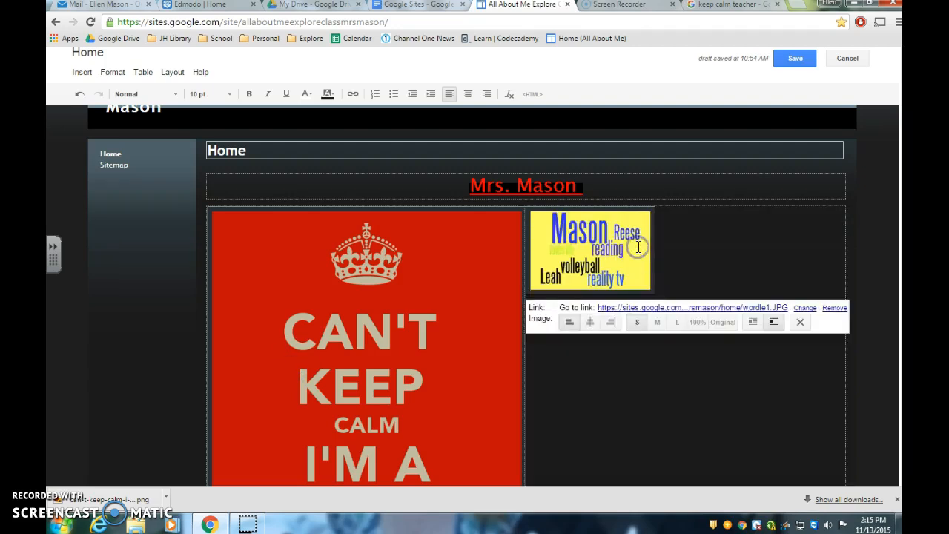
left_click(590, 322)
left_click(661, 322)
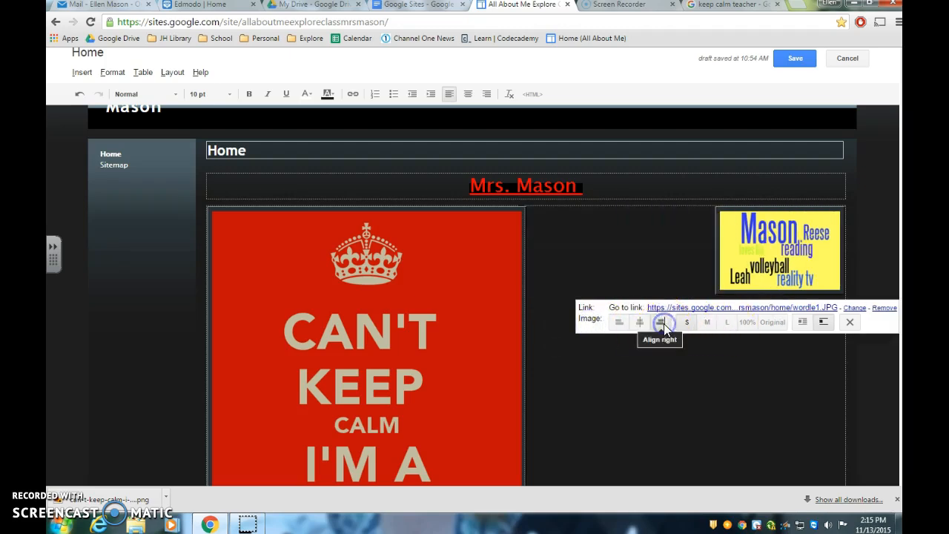
left_click(640, 324)
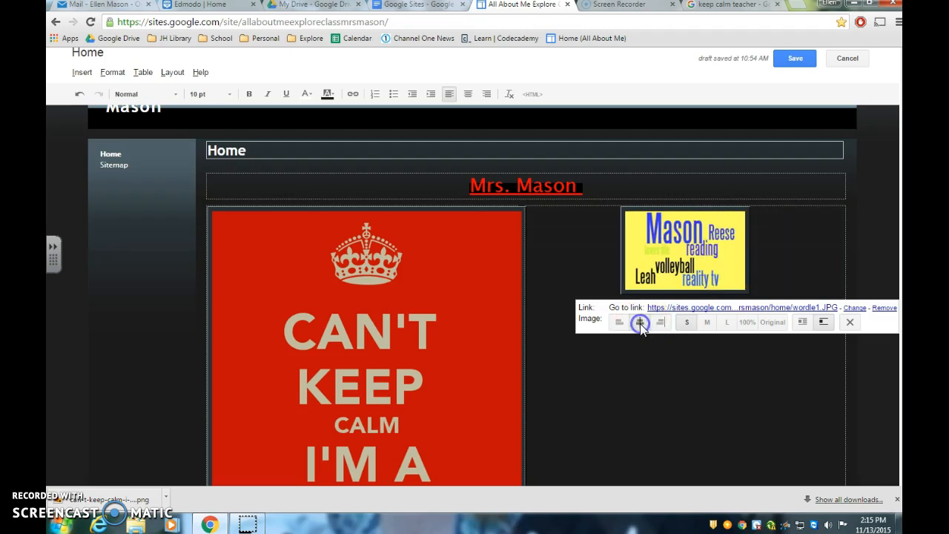
Step: Try the medium size on the Wordle image, and set its size to 100%
left_click(707, 322)
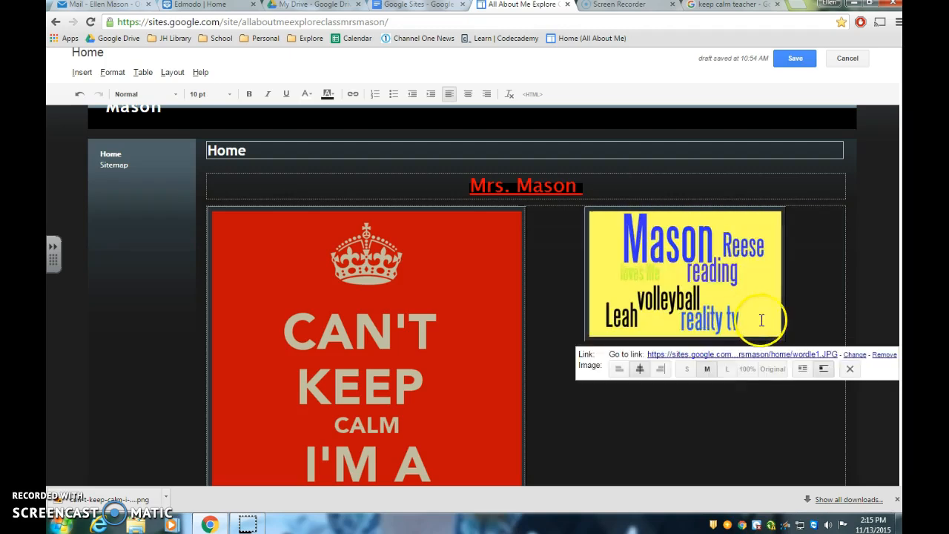
left_click(747, 369)
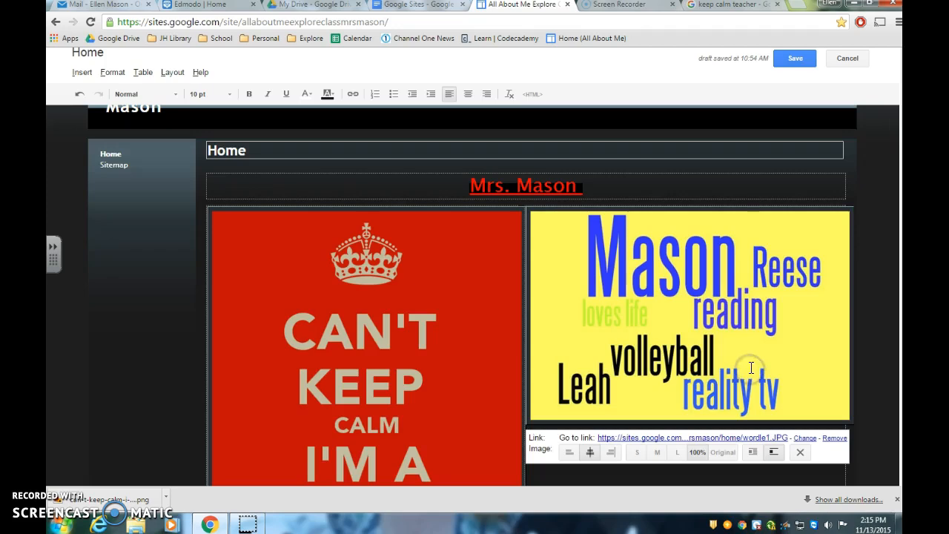
scroll(750, 367, "down", 3)
scroll(751, 365, "up", 2)
left_click(750, 438)
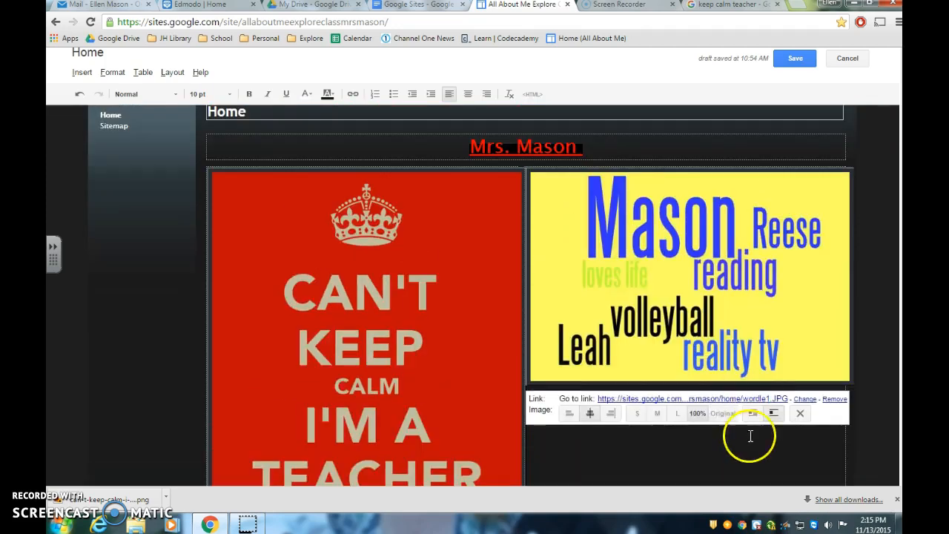
scroll(752, 445, "down", 3)
scroll(754, 441, "up", 5)
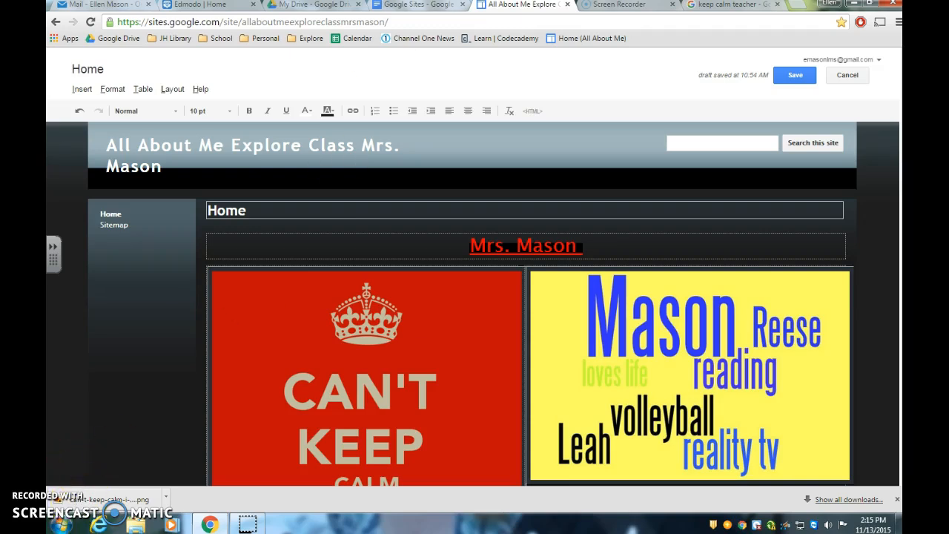
Step: Review instruction f in the Google Sites document about the bottom paragraph, highlighting the part on linking a word to another website
left_click(415, 6)
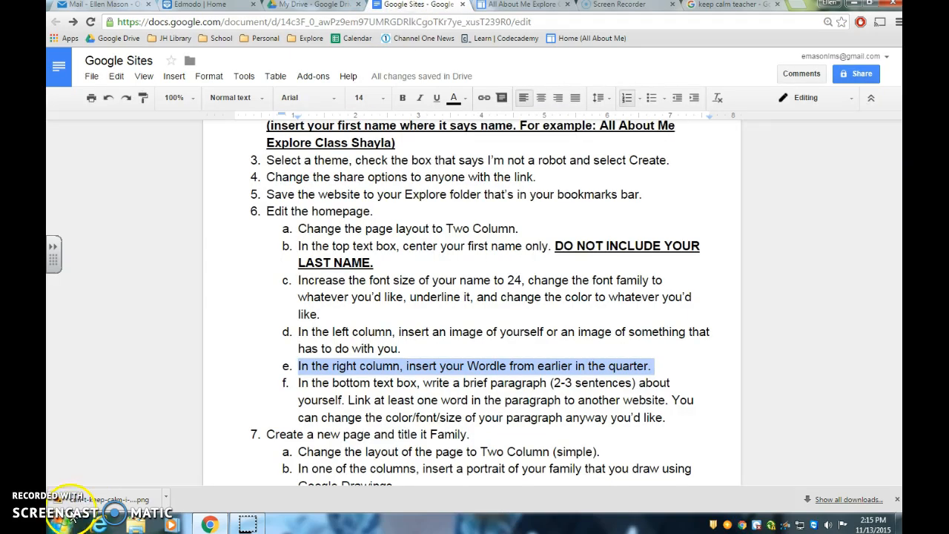
left_click(297, 383)
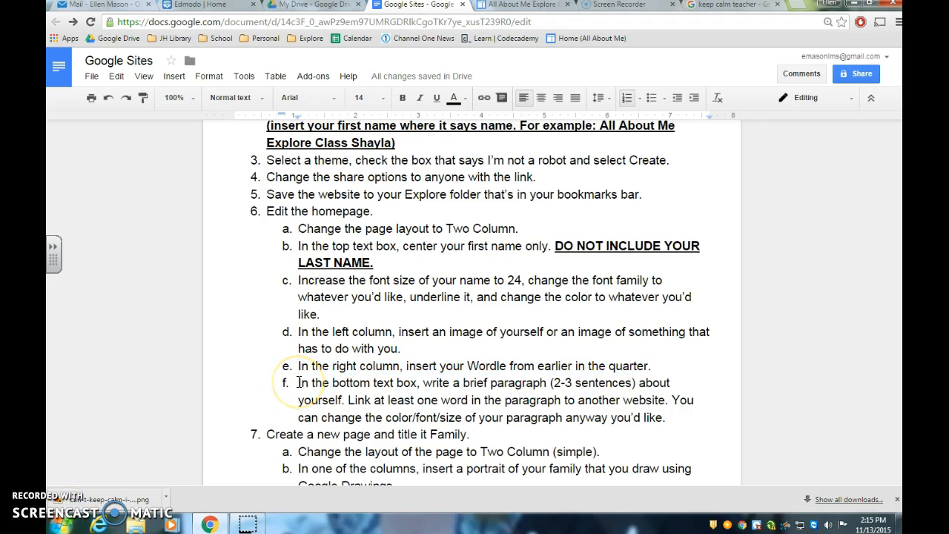
left_click_drag(297, 383, 665, 403)
left_click(349, 400)
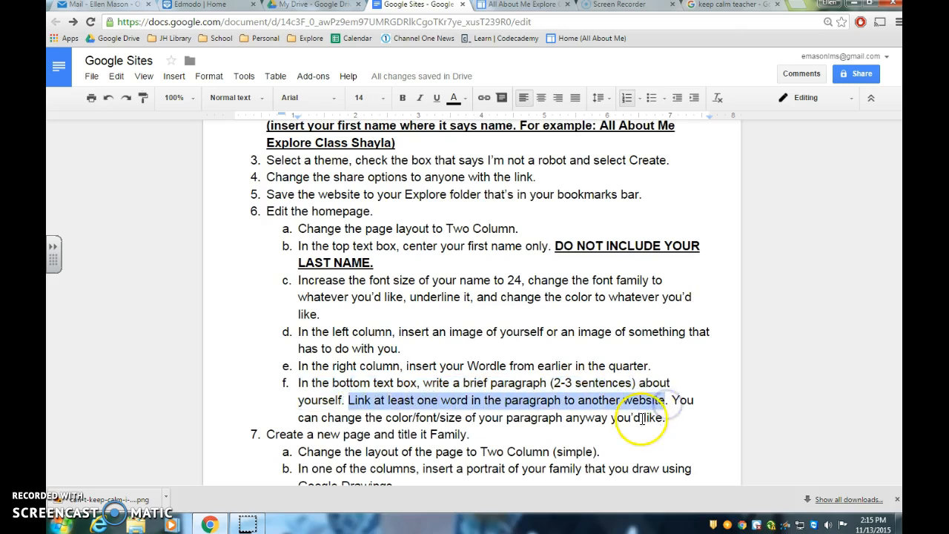
Step: In the home page's bottom text box, write three sentences about teaching at Little Miami Junior High, Maroon 5, being Irish, pizza, kids and humor
left_click(504, 6)
scroll(483, 388, "down", 3)
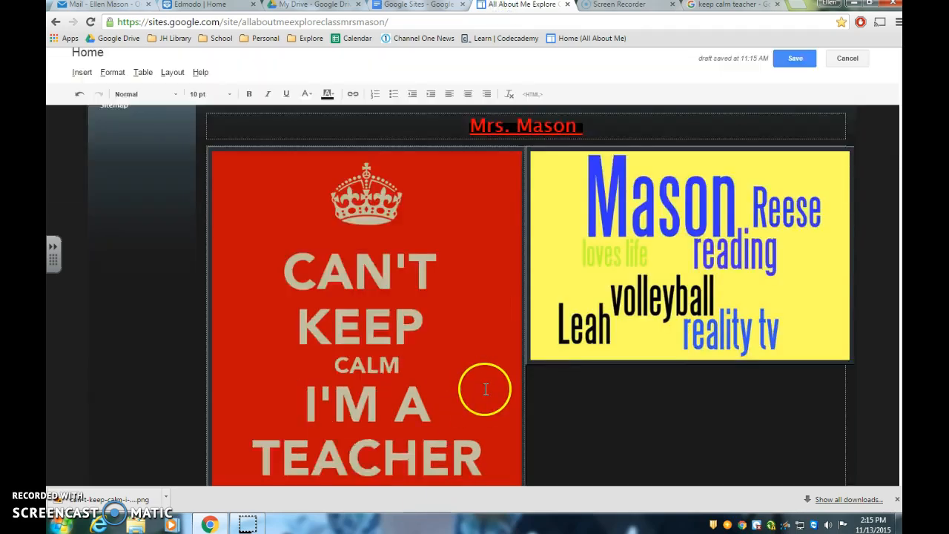
left_click(370, 450)
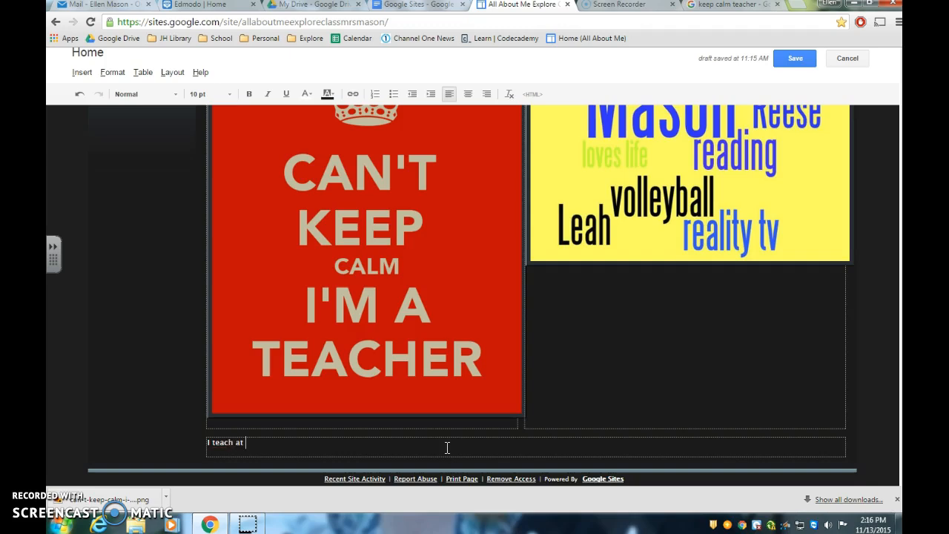
left_click(378, 441)
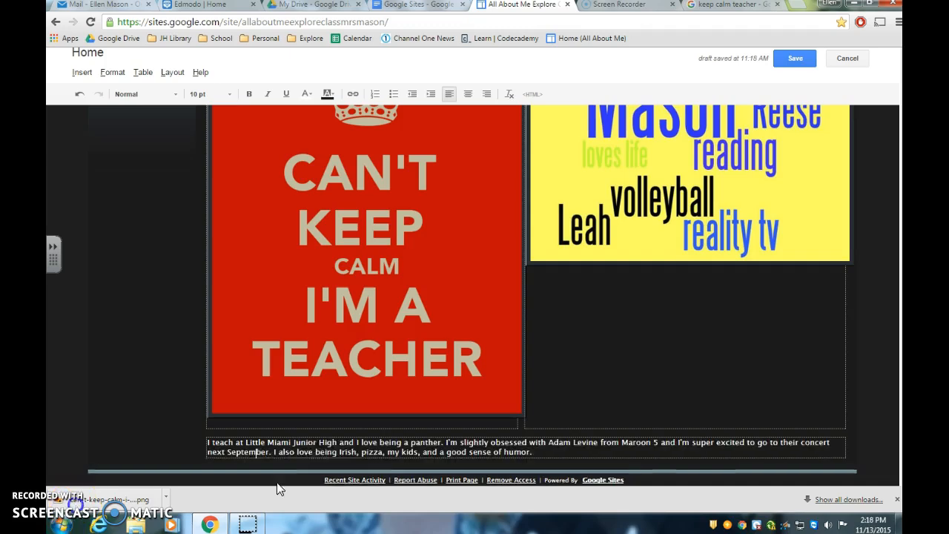
left_click(250, 453)
type("I")
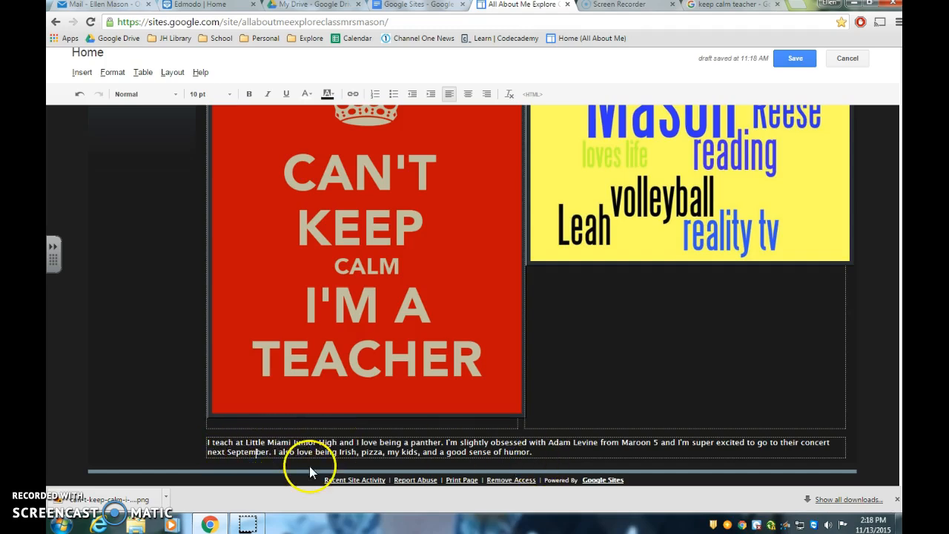
left_click(731, 6)
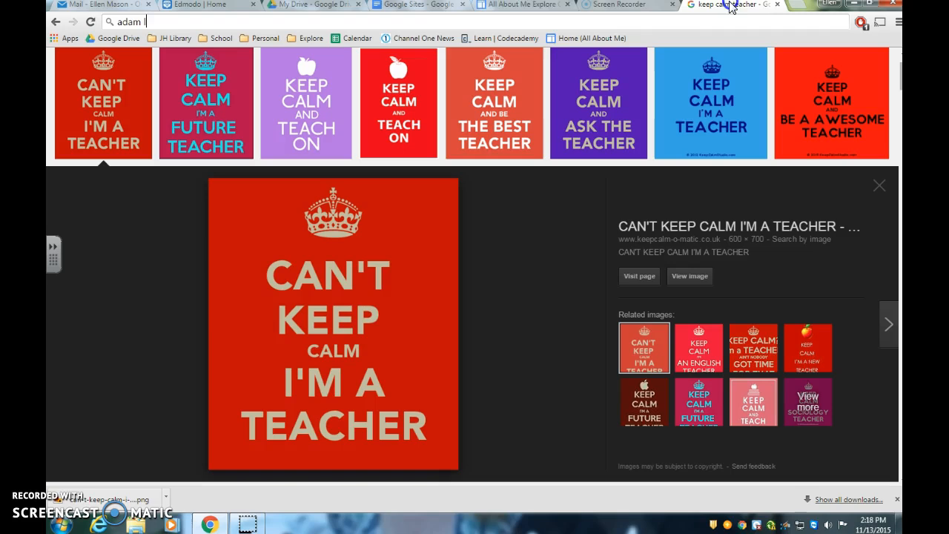
key("BackSpace")
key("BackSpace")
key("BackSpace")
key("BackSpace")
key("BackSpace")
type("littlemiamischools.com/olc/teacher.aspx?s=234")
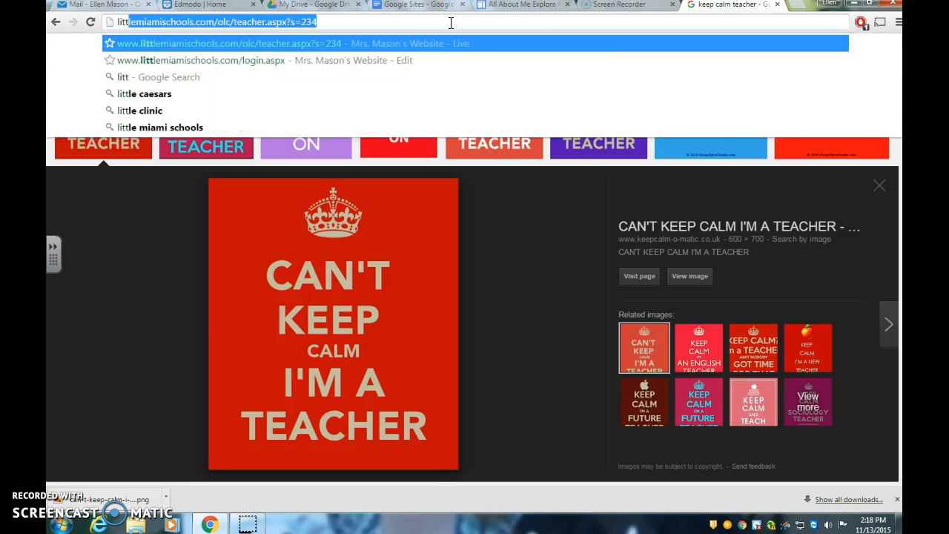
key("Return")
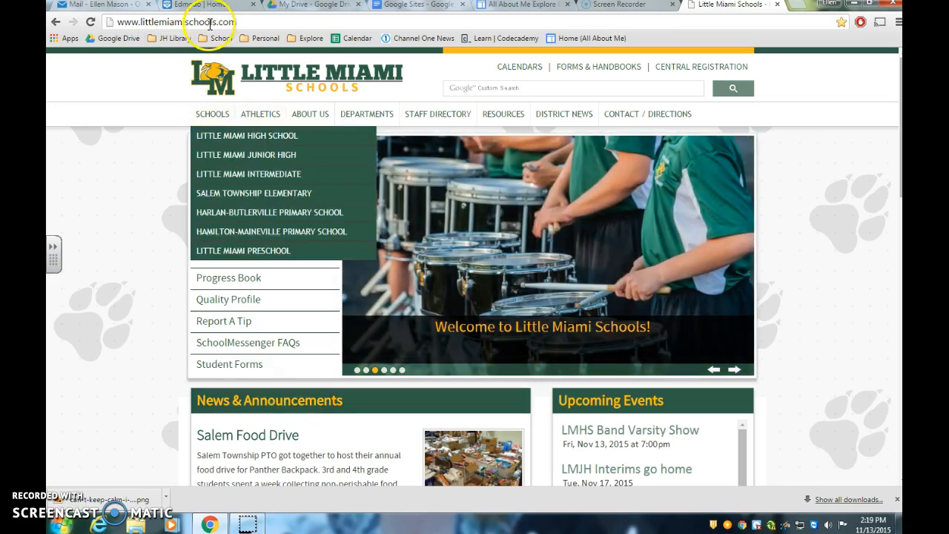
left_click(209, 24)
key("ctrl+c")
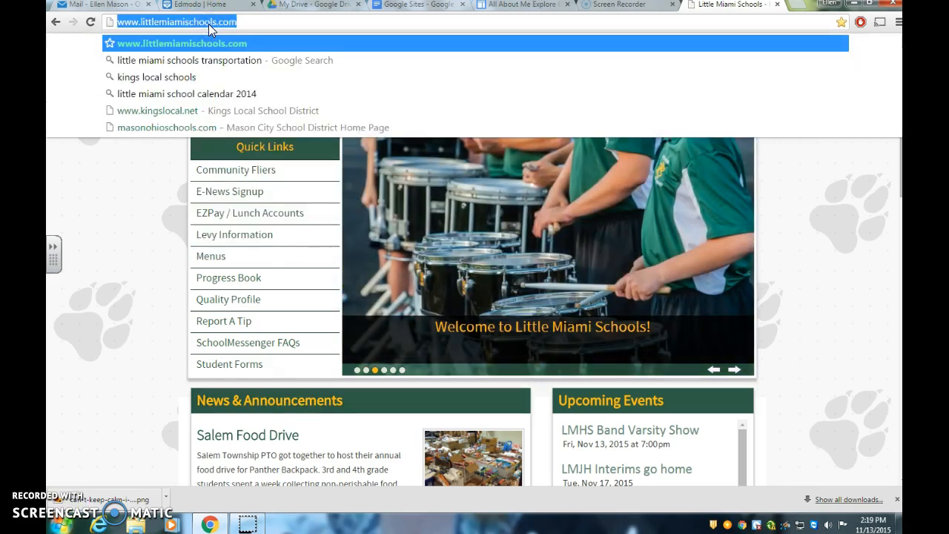
Step: Return to the home page, select "Little Miami Junior High" in the bottom paragraph, and start creating a link on it
left_click(523, 5)
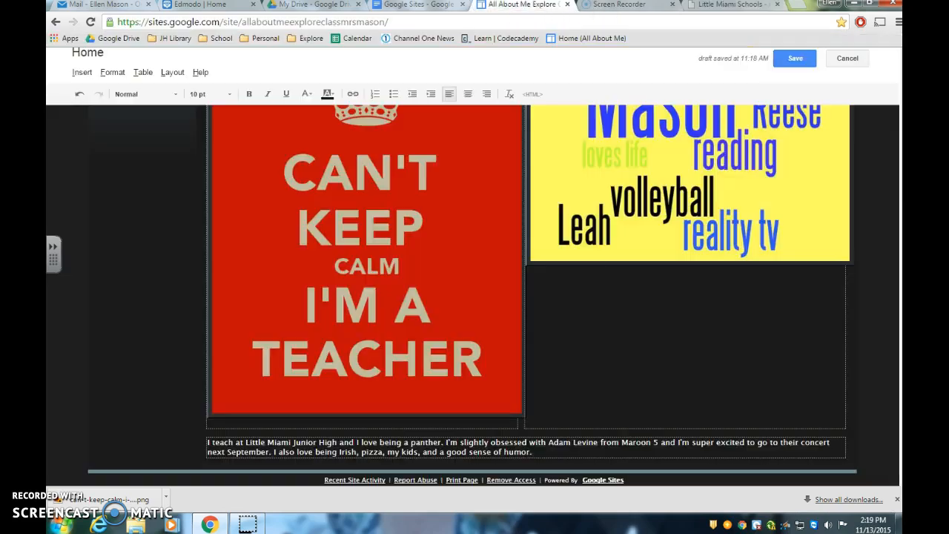
left_click(248, 443)
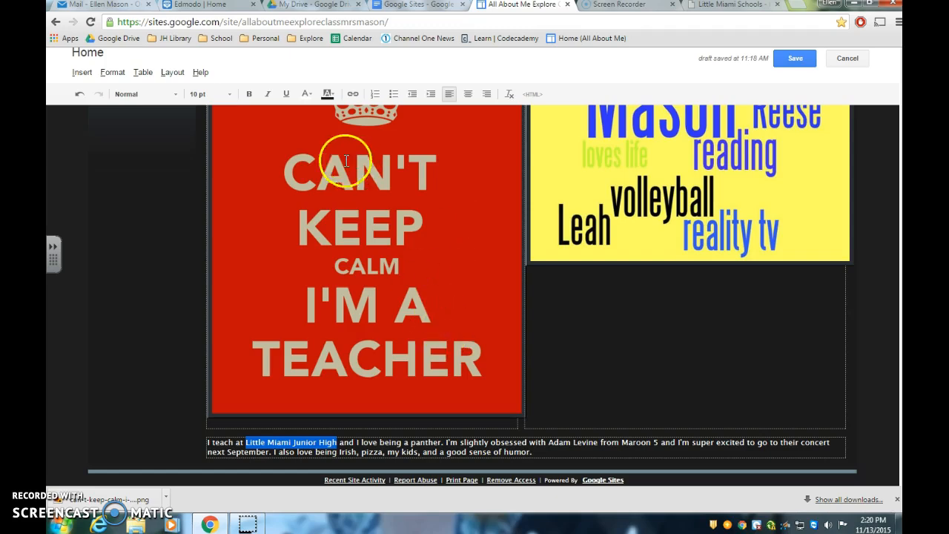
left_click(355, 96)
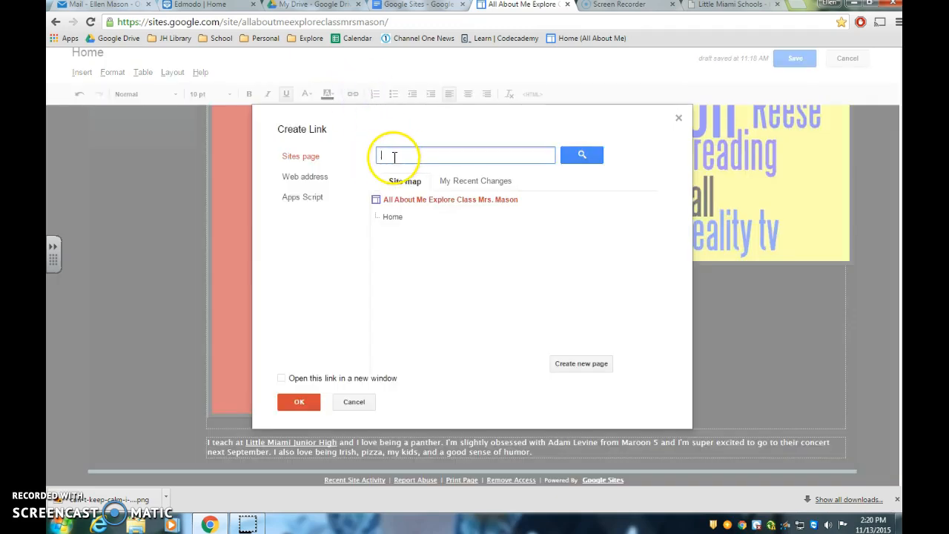
key("ctrl+v")
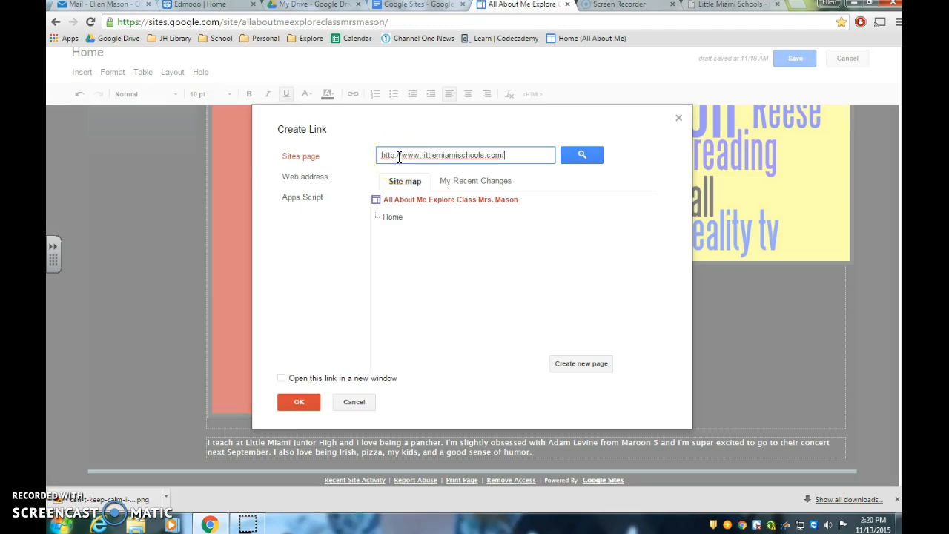
left_click(311, 402)
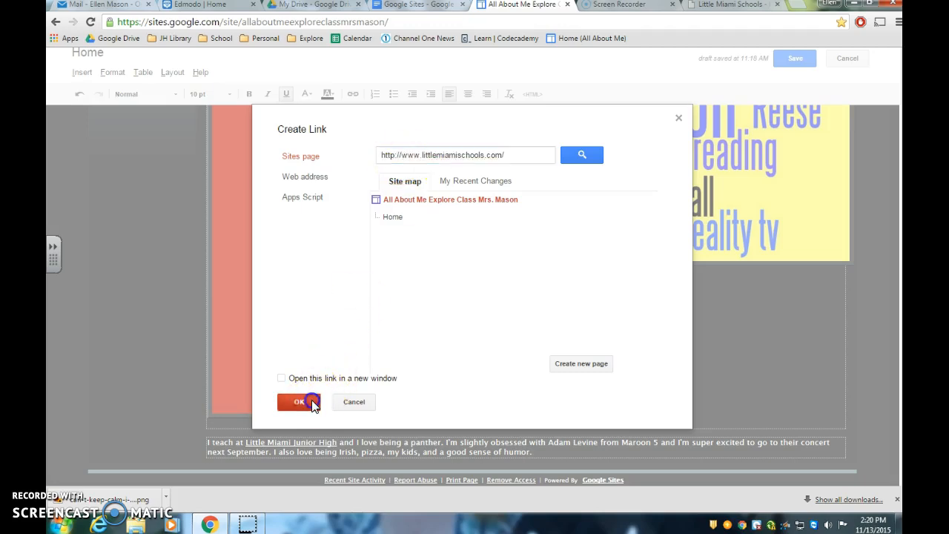
left_click(293, 402)
left_click(285, 402)
left_click(299, 404)
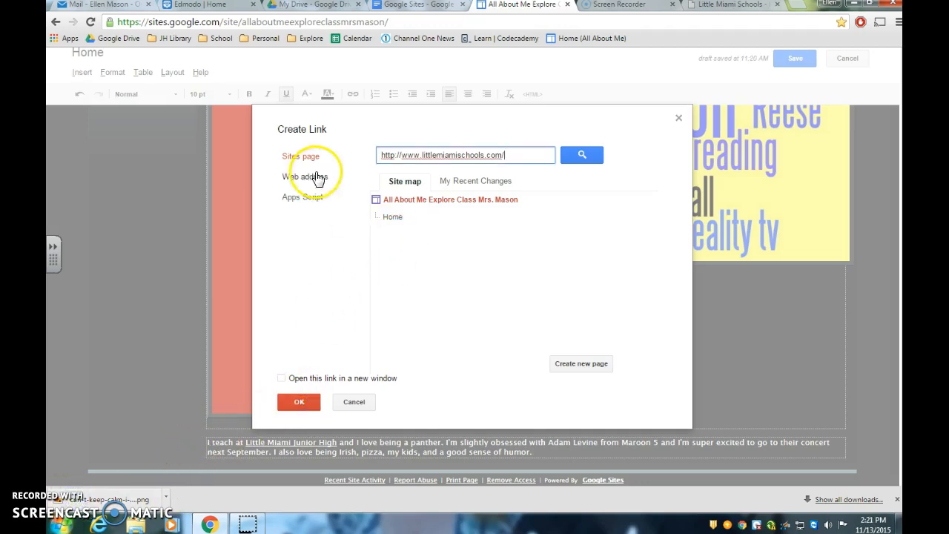
left_click_drag(508, 155, 382, 158)
key("ctrl+c")
key("BackSpace")
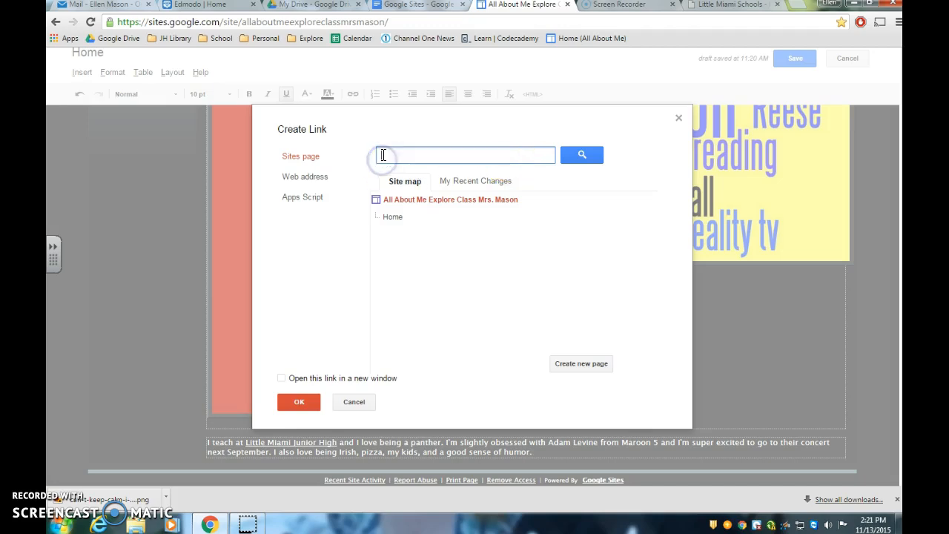
left_click(304, 178)
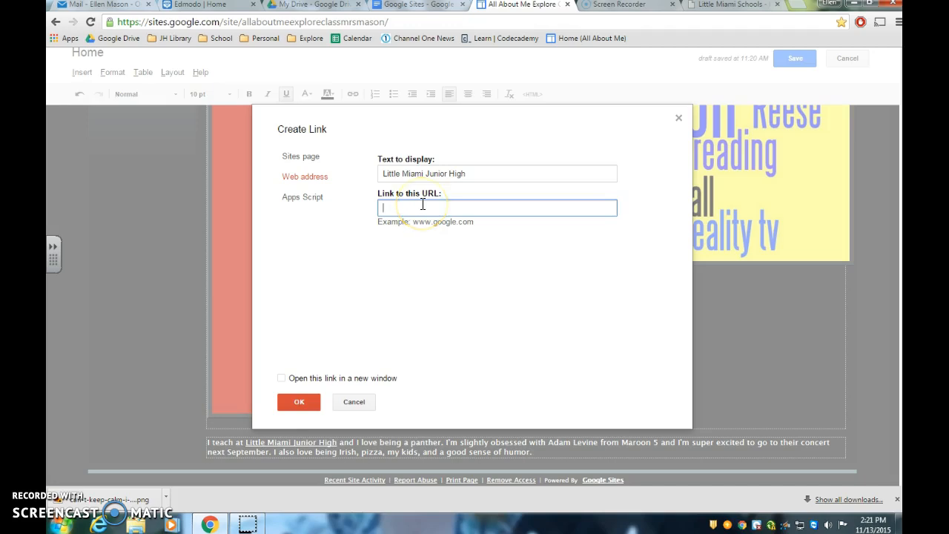
key("ctrl+v")
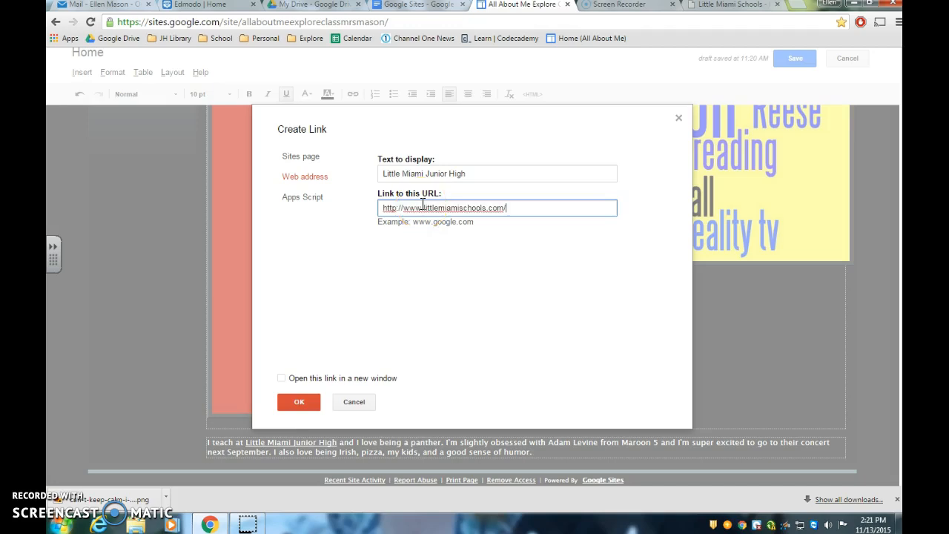
left_click(299, 402)
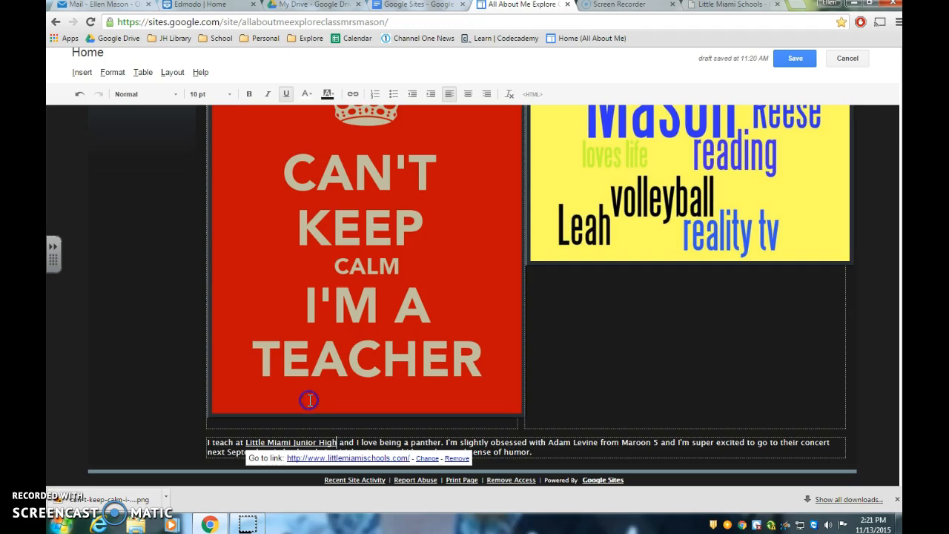
left_click(576, 449)
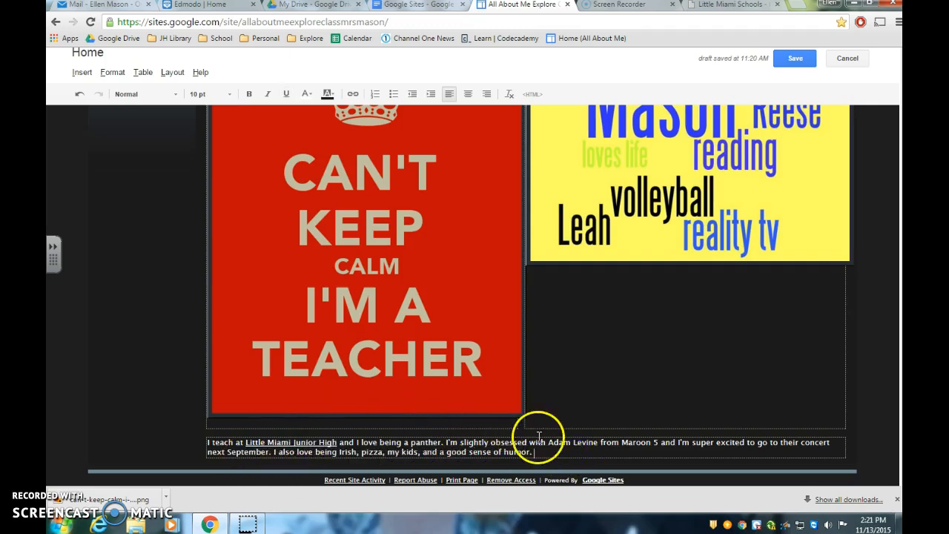
Step: Check the Family page layout instruction in the Google Sites document, and save the home page
left_click(408, 7)
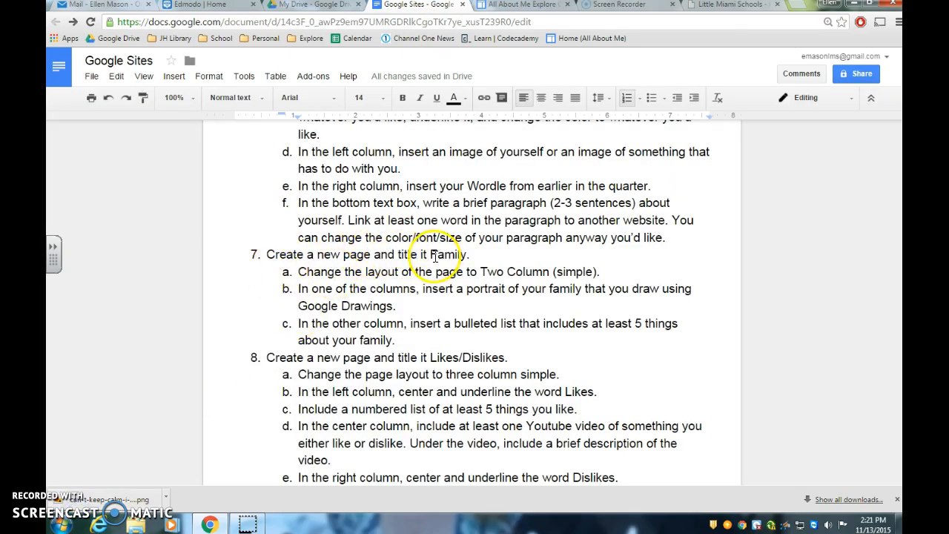
left_click_drag(299, 273, 593, 272)
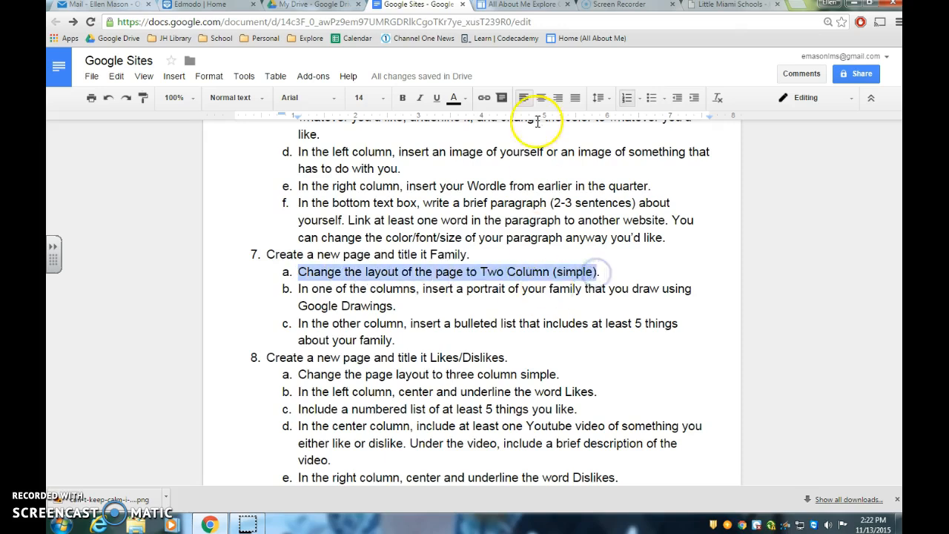
left_click(519, 4)
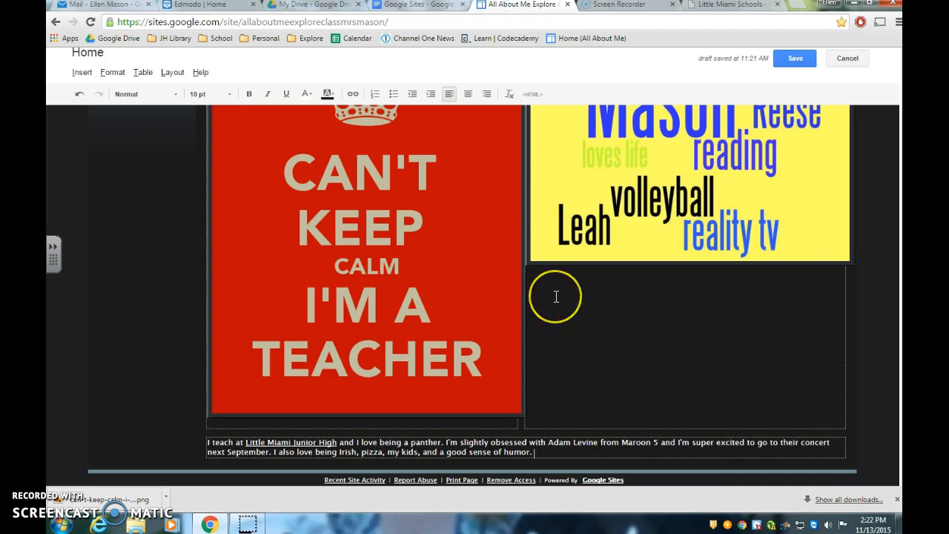
scroll(557, 297, "up", 3)
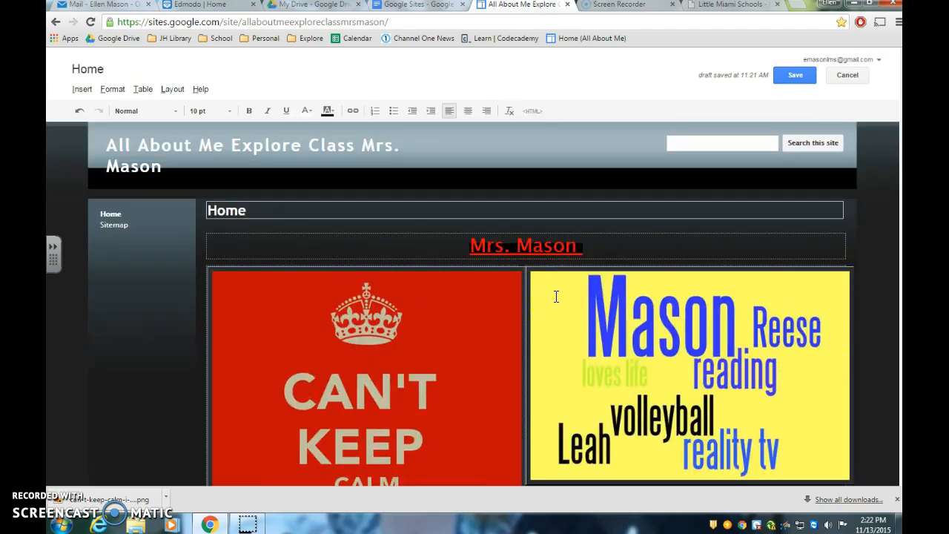
left_click(796, 77)
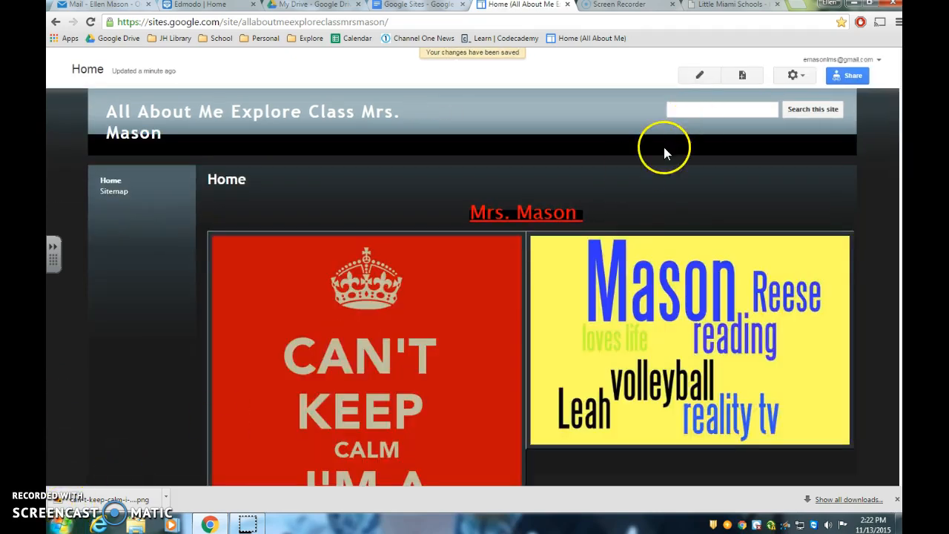
Step: Create a top-level web page named Family and set its layout to Two column (simple)
left_click(743, 76)
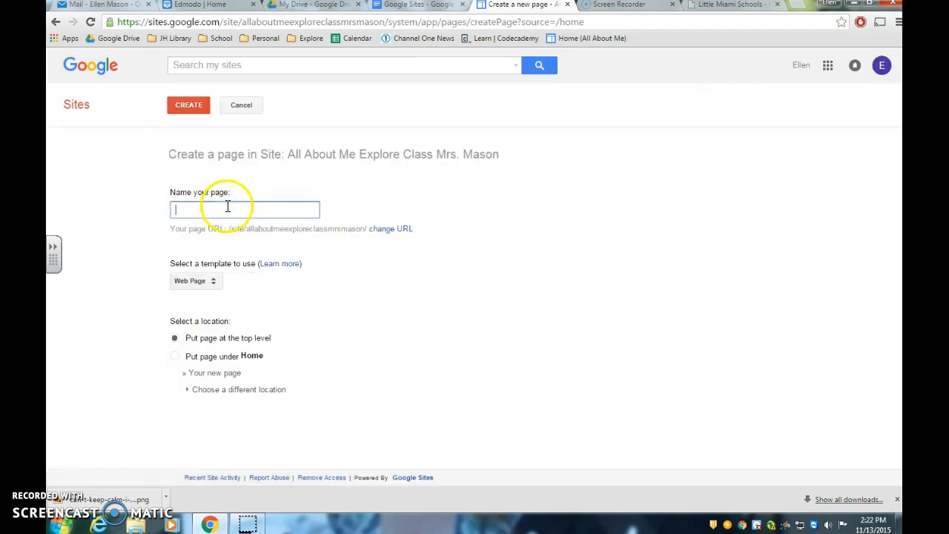
left_click(419, 4)
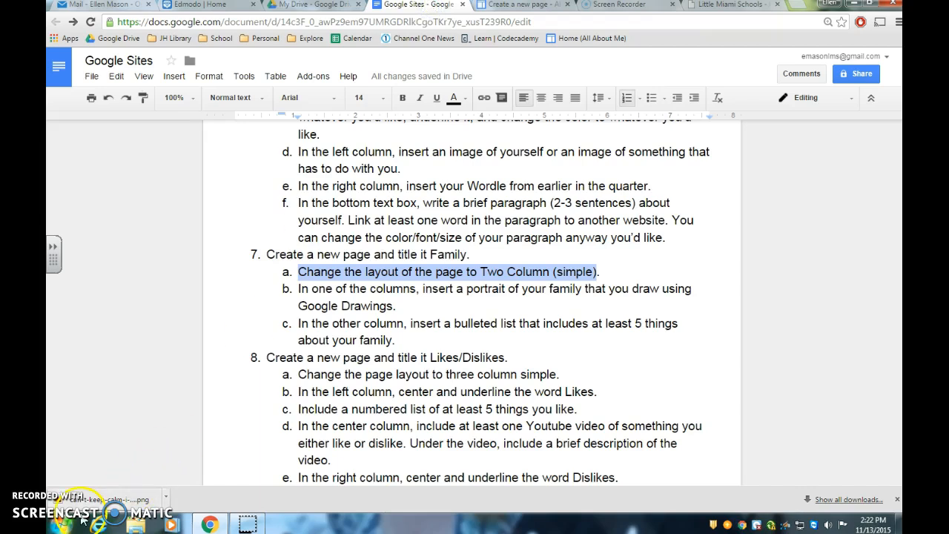
key("ctrl+Tab")
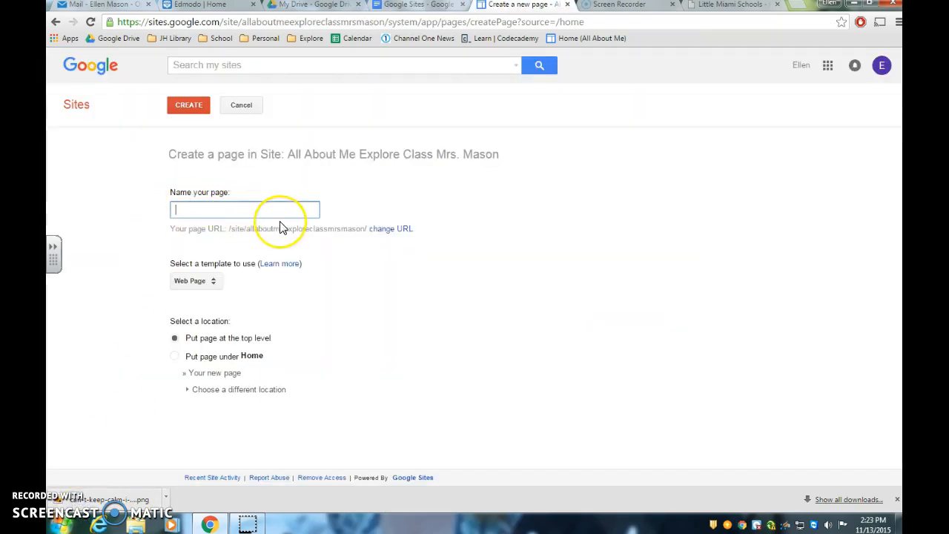
type("Family")
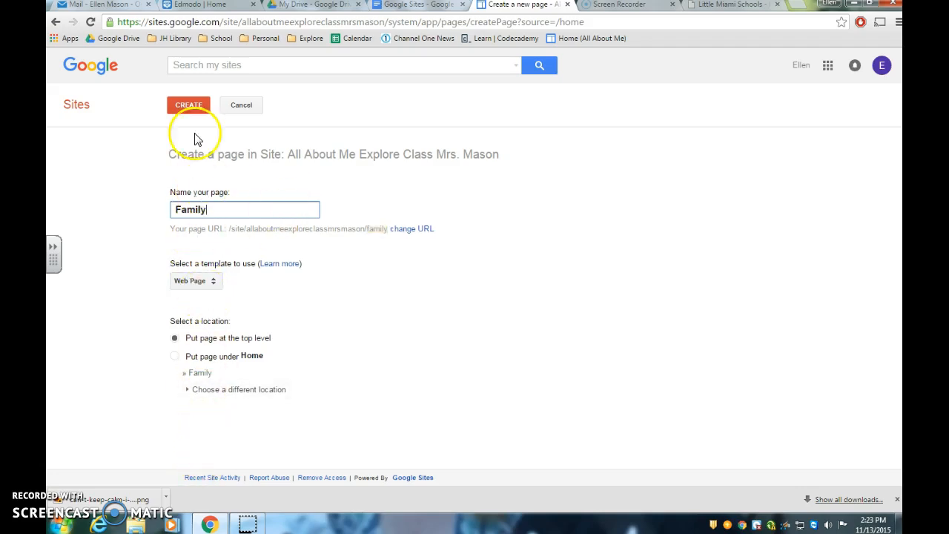
left_click(191, 106)
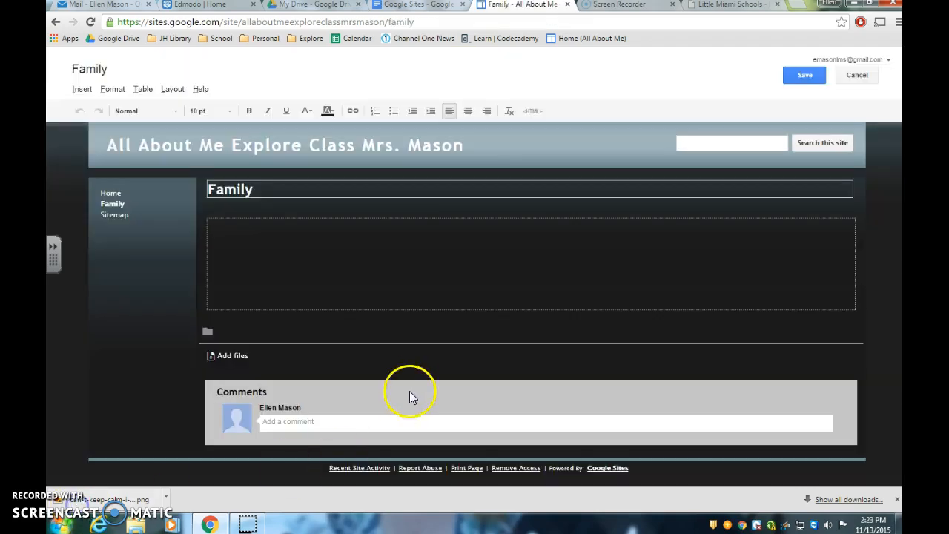
left_click(173, 90)
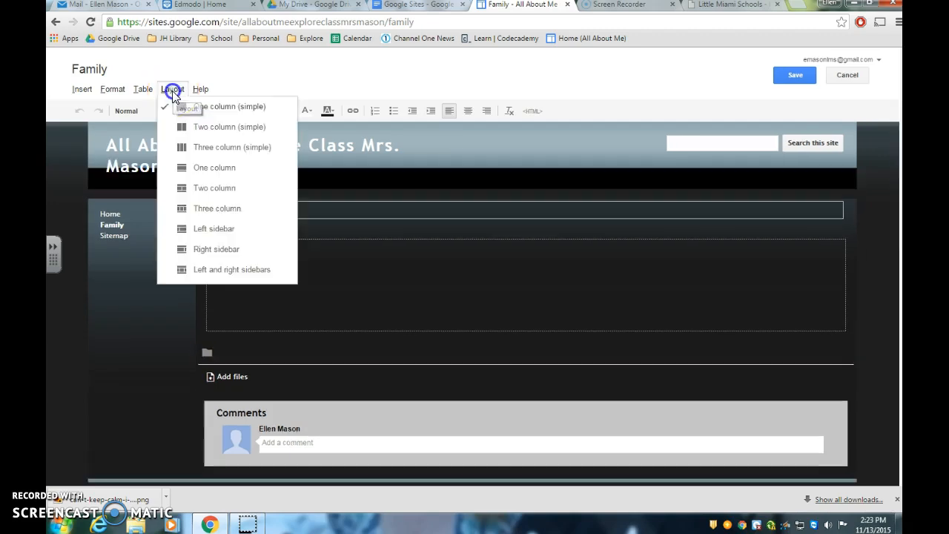
left_click(209, 128)
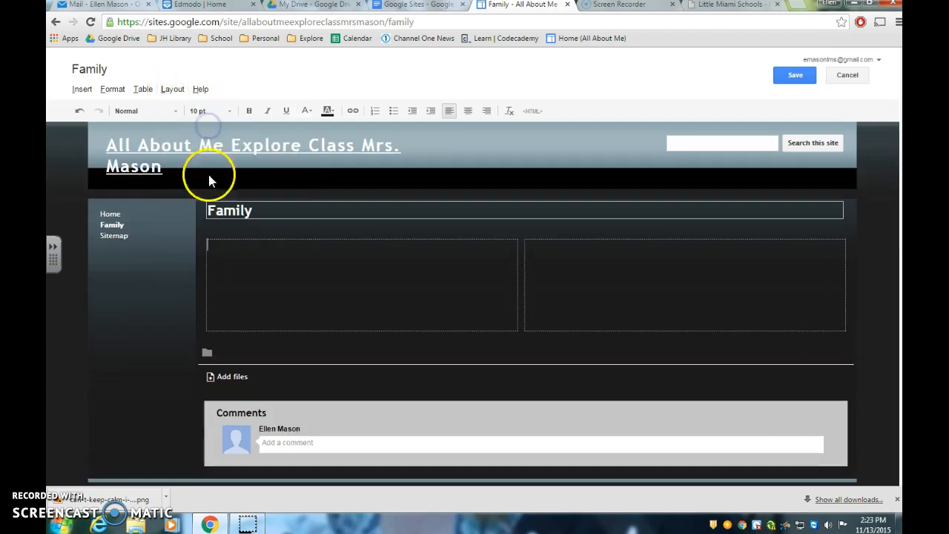
Step: Read the family portrait instruction in the Google Sites document, and create a new Google Drawing from Google Drive
left_click(418, 6)
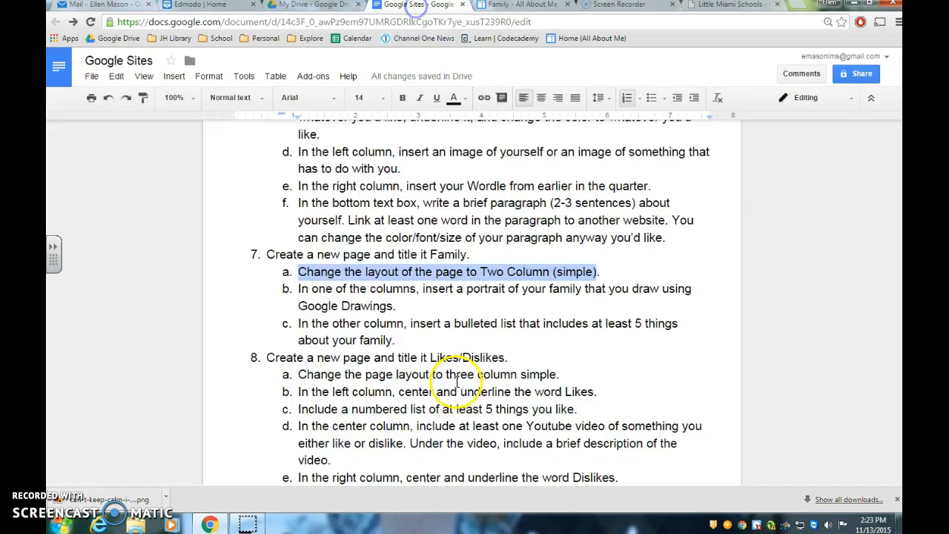
left_click_drag(297, 290, 465, 304)
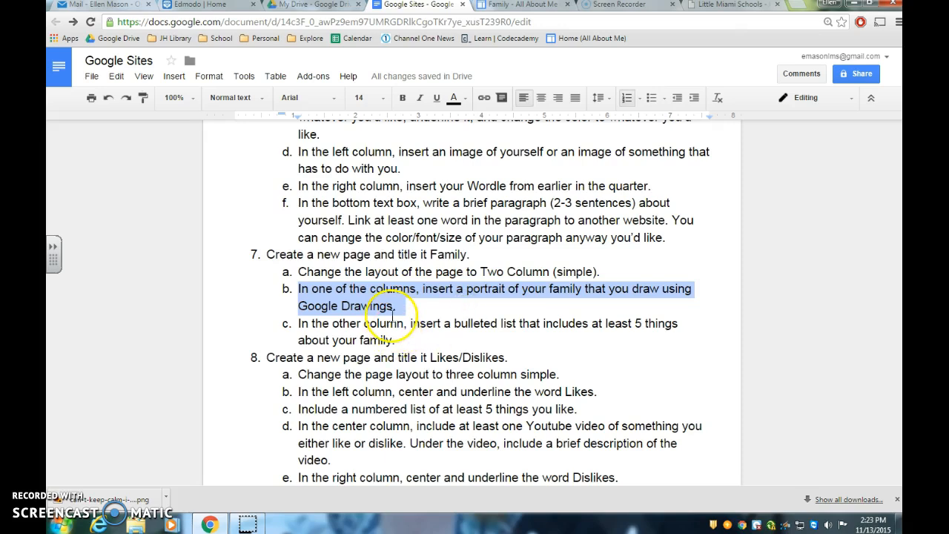
left_click(338, 5)
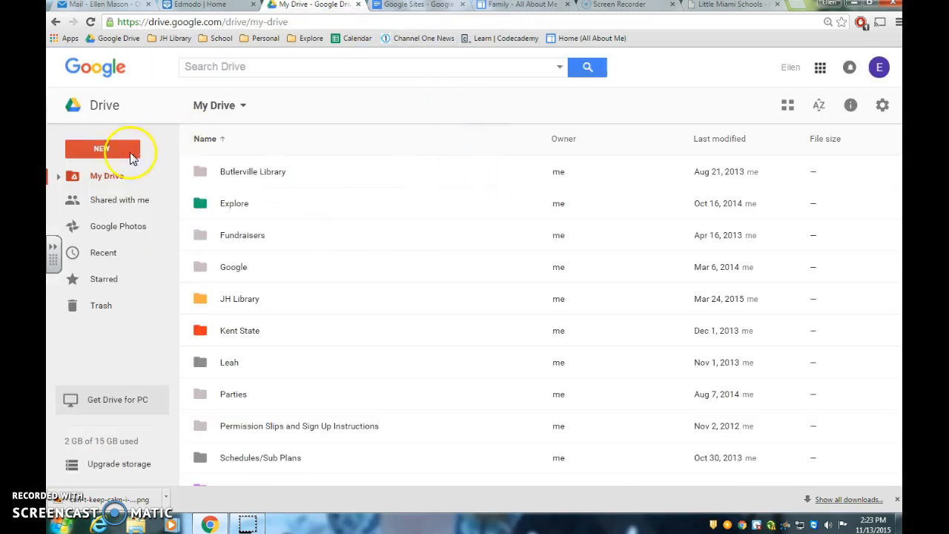
left_click(114, 146)
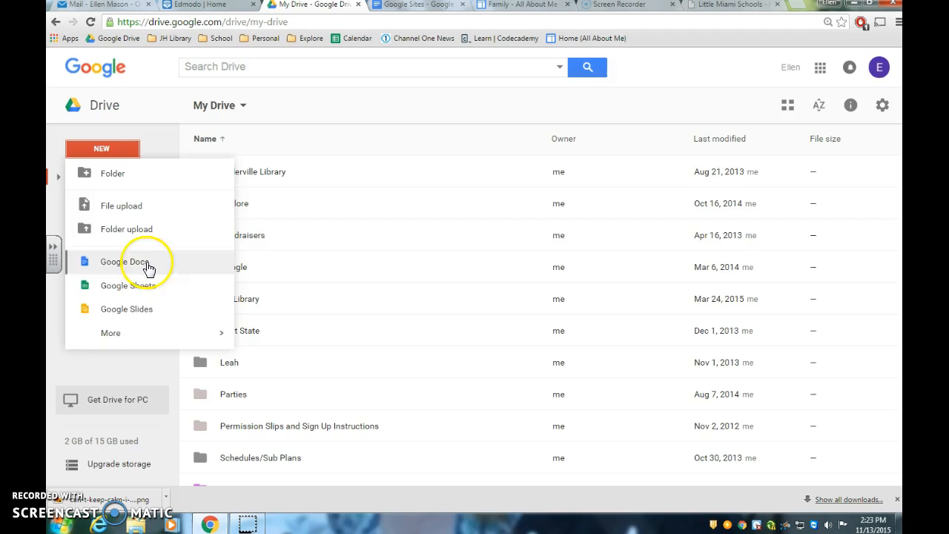
mouse_move(154, 336)
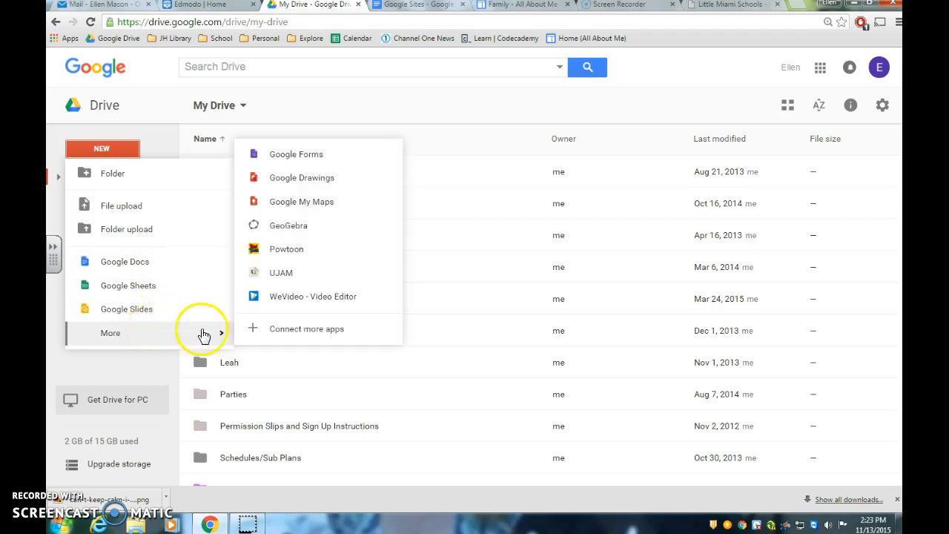
left_click(309, 183)
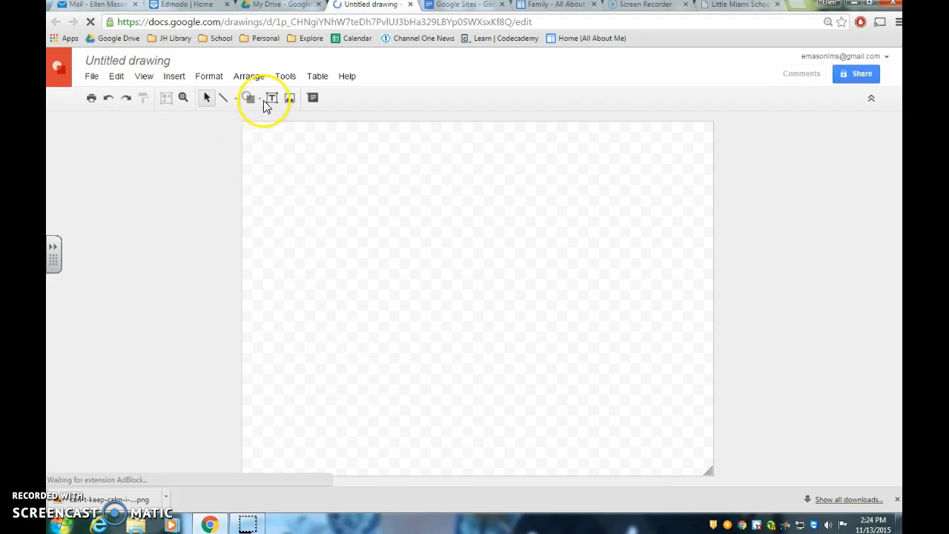
Step: Draw a small circle near the lower-left corner of the drawing canvas as a figure's head
left_click(256, 99)
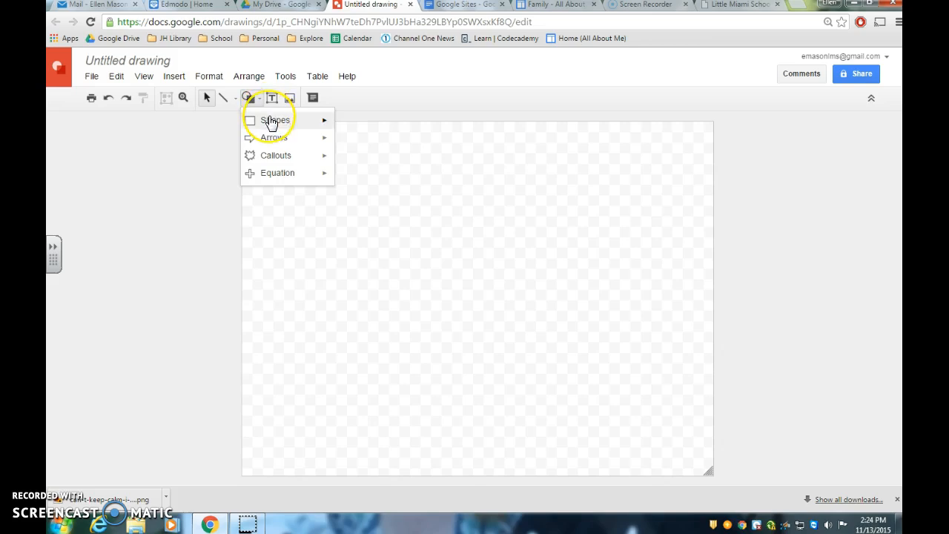
mouse_move(272, 122)
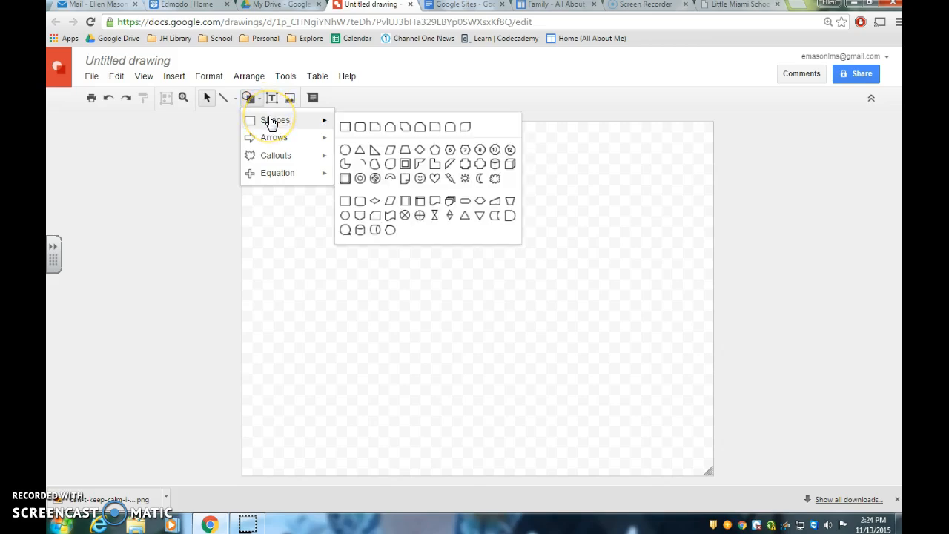
left_click(345, 150)
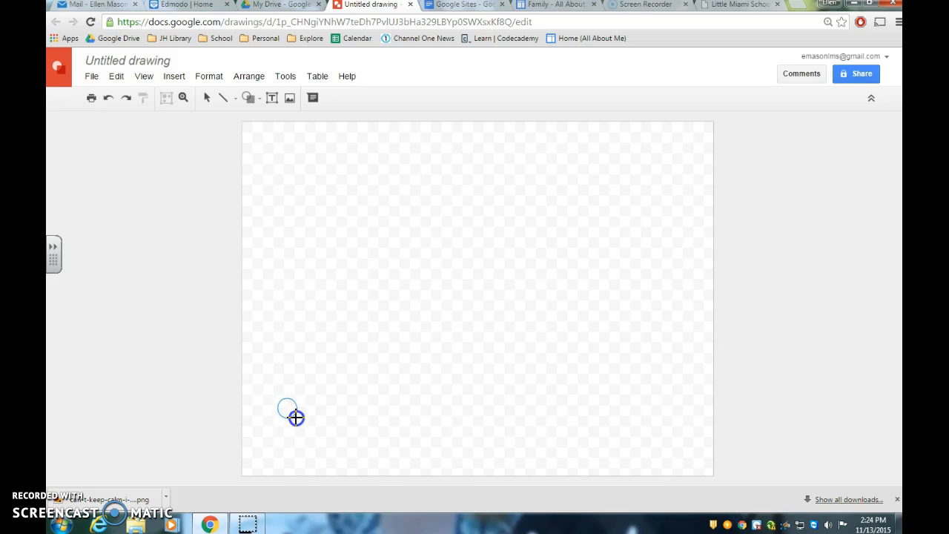
left_click_drag(298, 418, 300, 420)
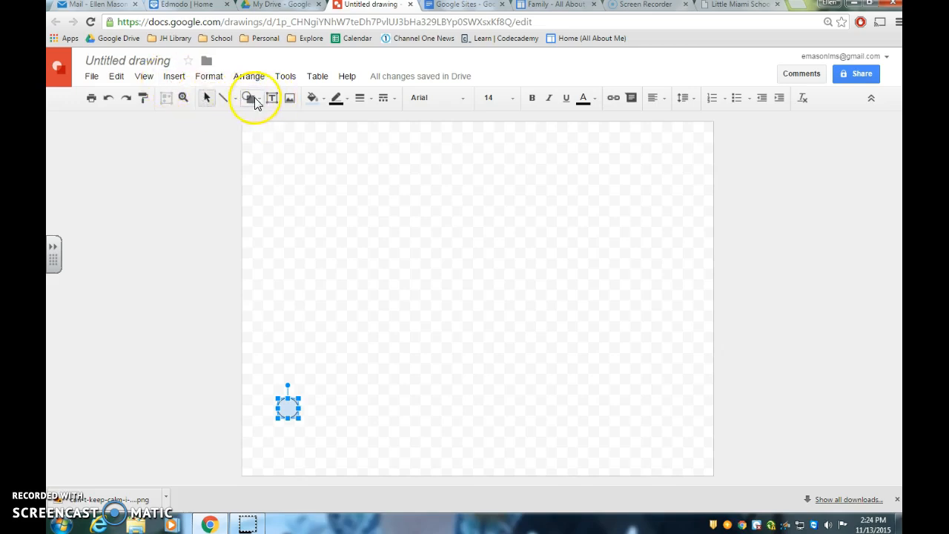
Step: Fill the circle with a custom pale yellow skin-tone colour
left_click(249, 98)
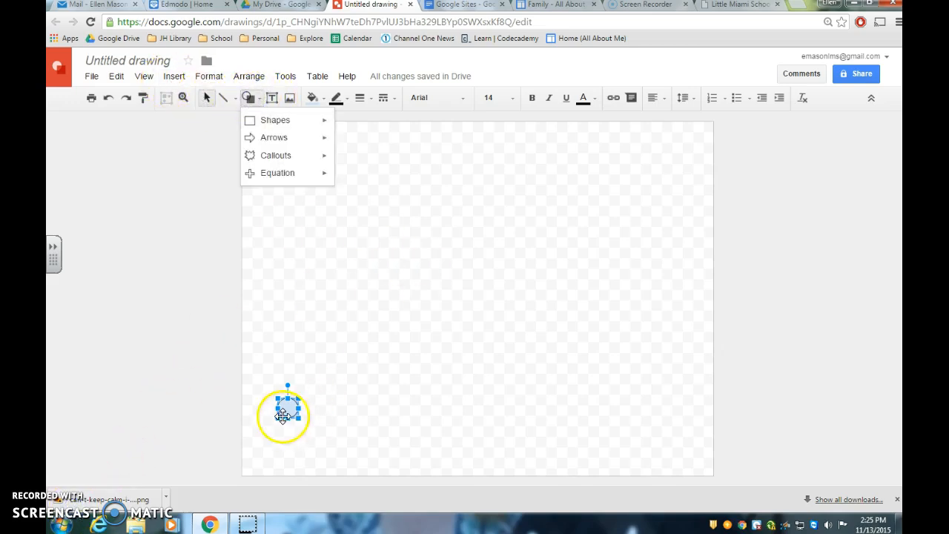
left_click(293, 414)
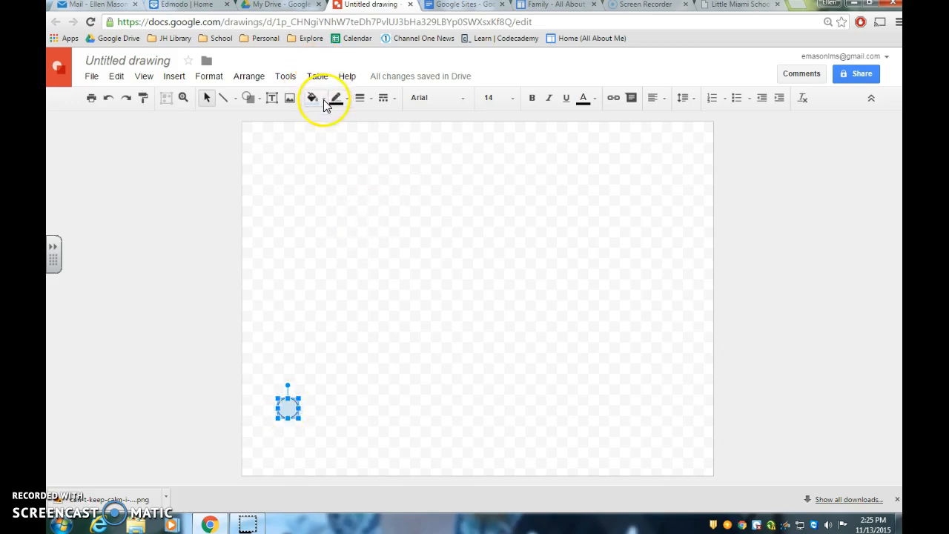
left_click(314, 99)
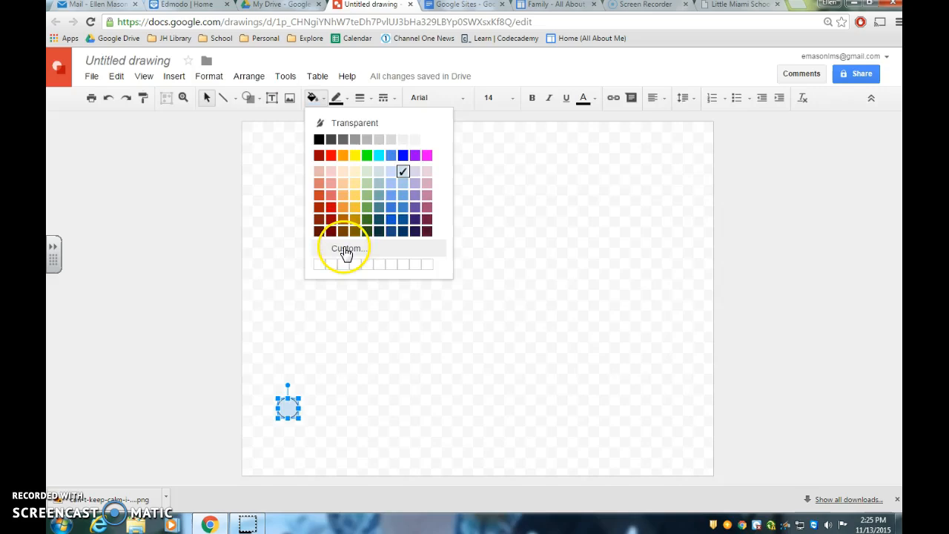
left_click(345, 249)
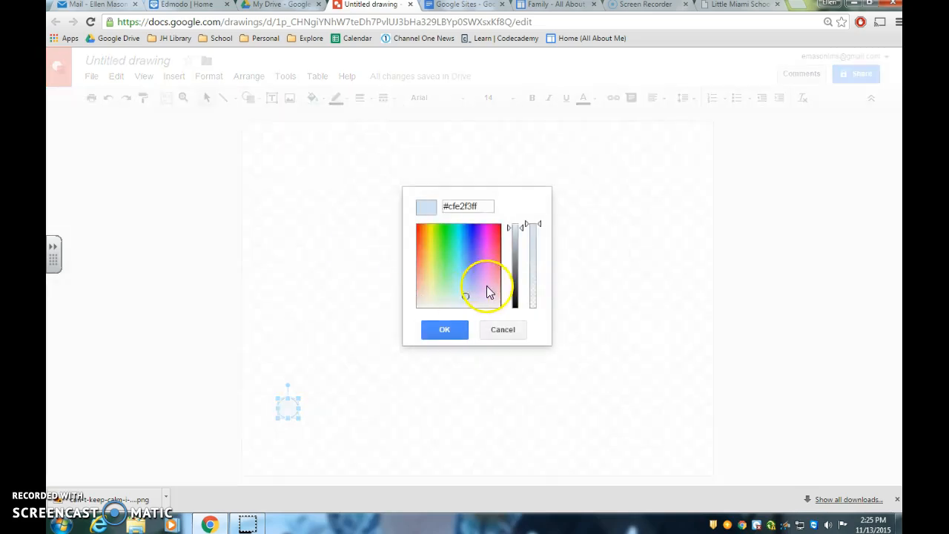
left_click(429, 287)
left_click(445, 328)
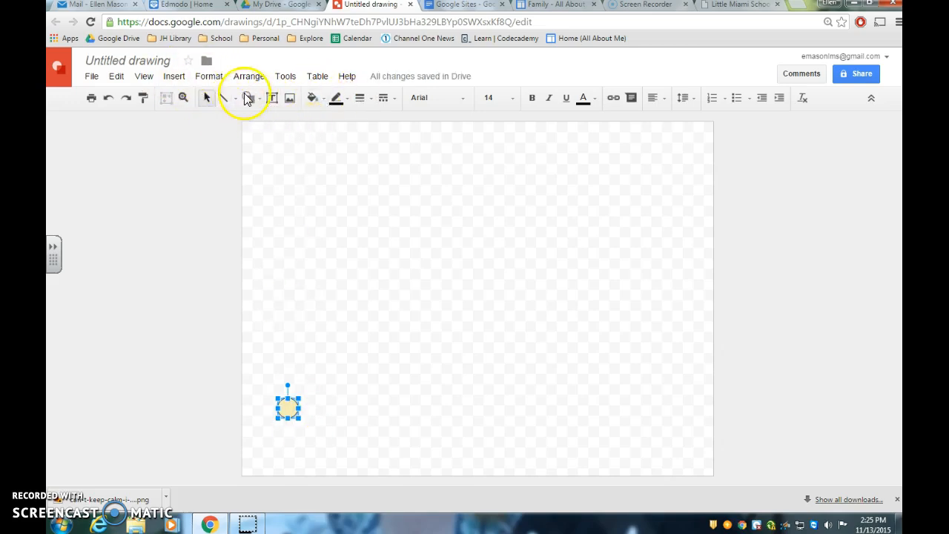
Step: Draw a short straight line slanting down and left from the bottom of the circle
left_click(234, 100)
left_click(244, 123)
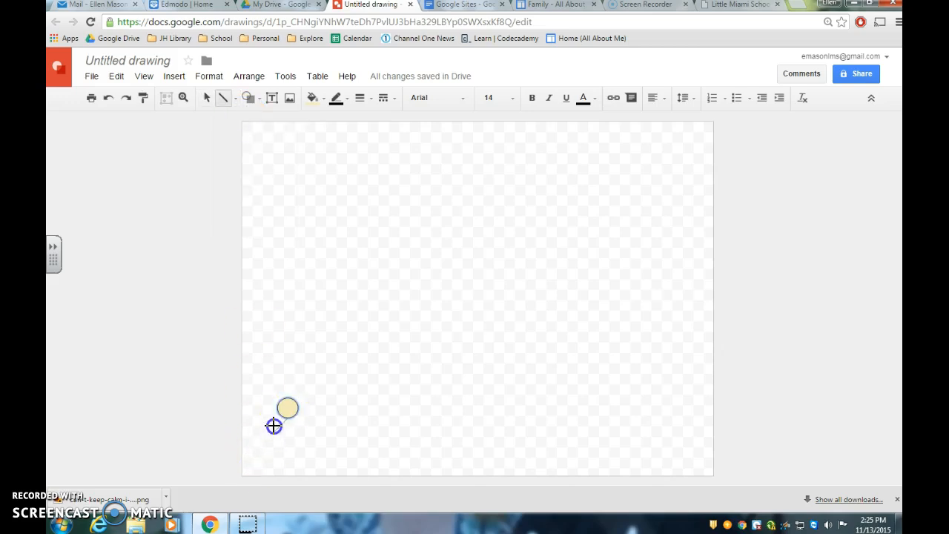
left_click_drag(287, 408, 274, 440)
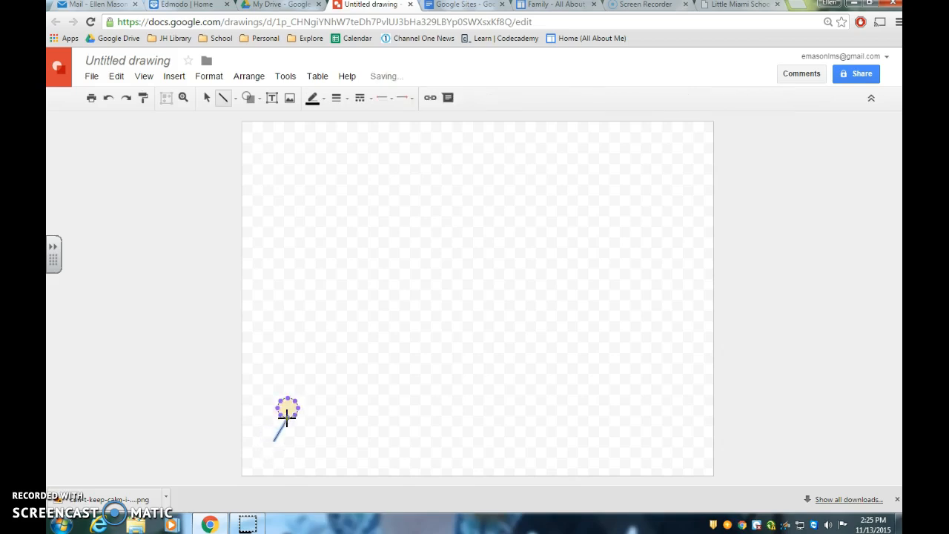